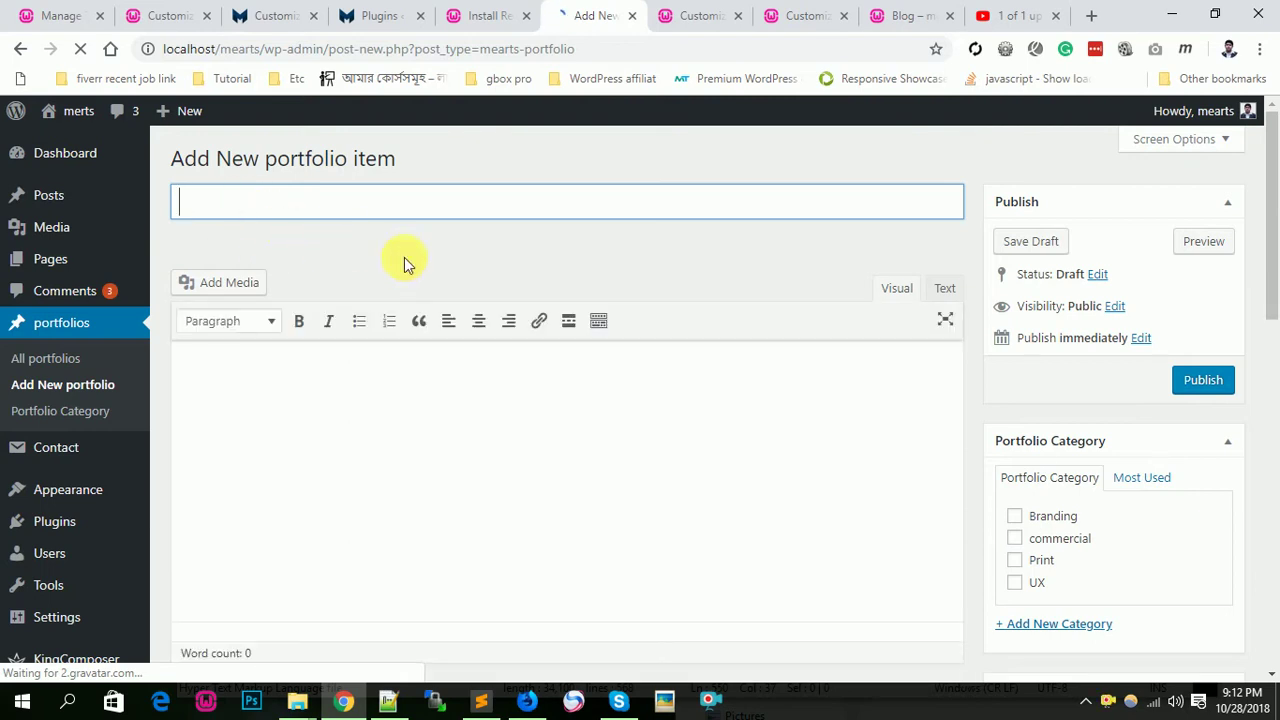
# Title the new portfolio item "Portfolio number one".
pyautogui.write('Portfoli')
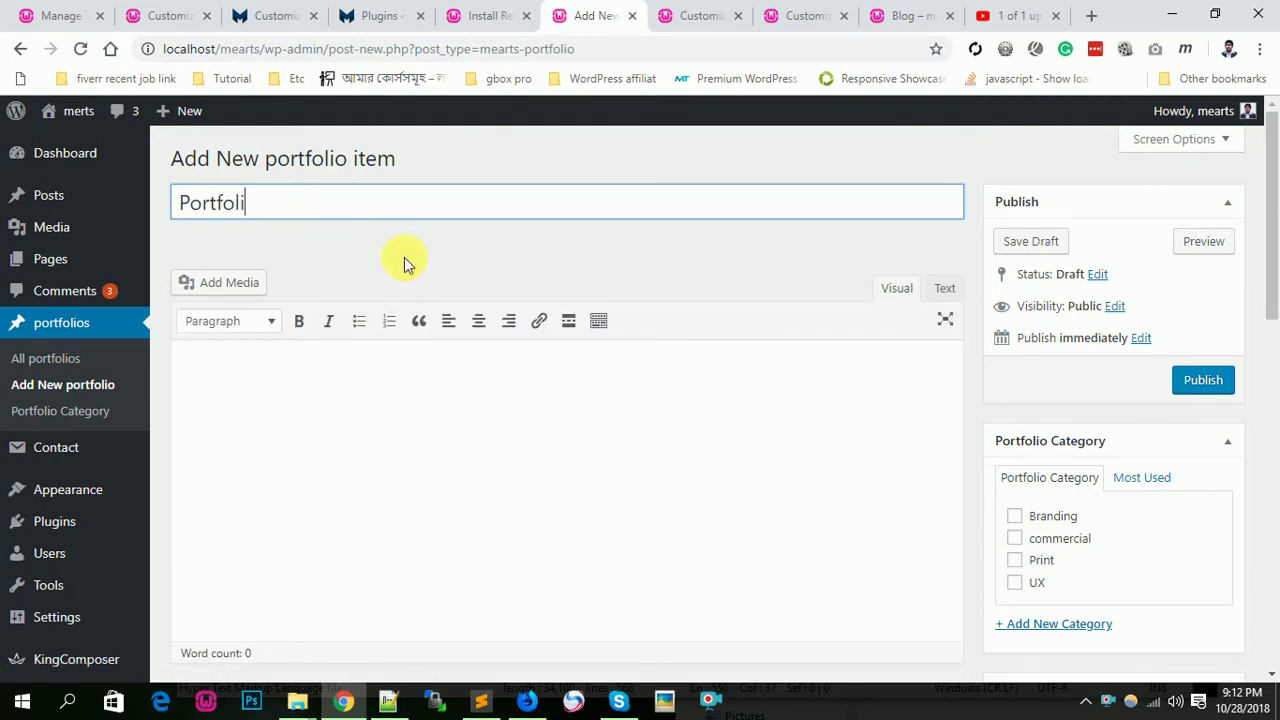
pyautogui.write('o number ')
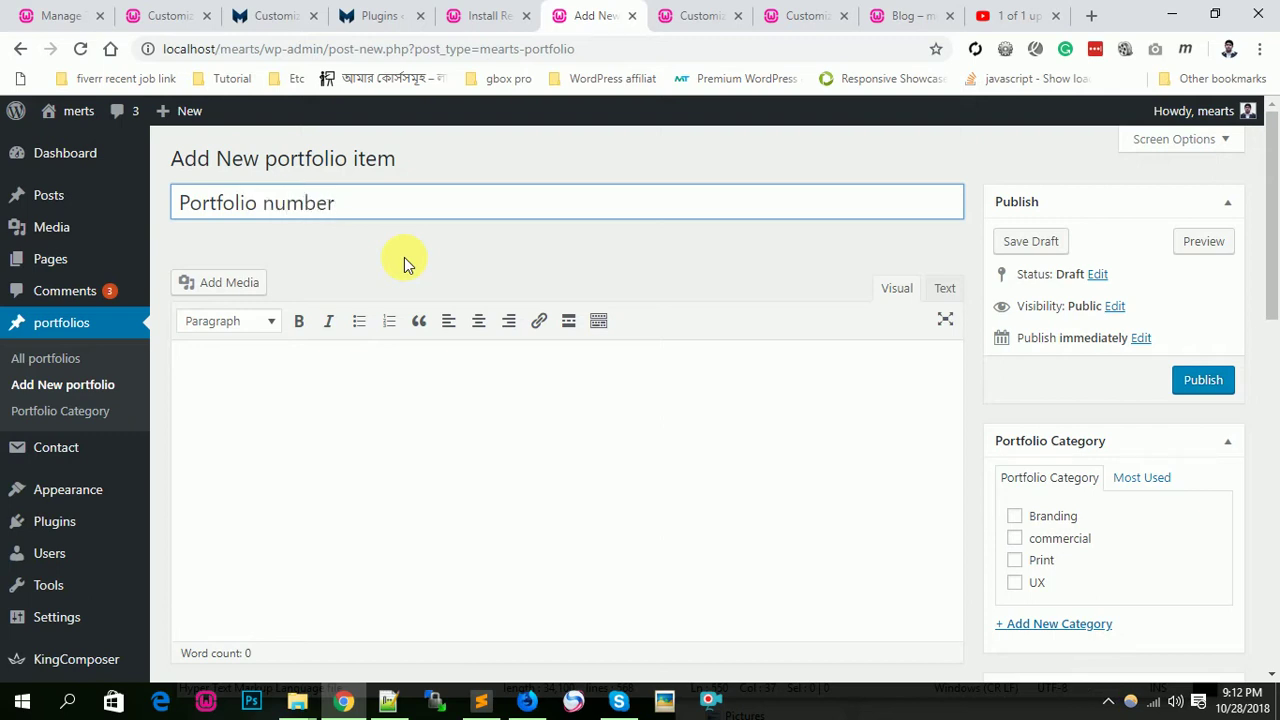
pyautogui.write('one')
pyautogui.click(585, 247)
# Set 2-2.jpg, the jar and box on a red background, as the item's featured portfolio image.
pyautogui.scroll(-4, 409, 309)
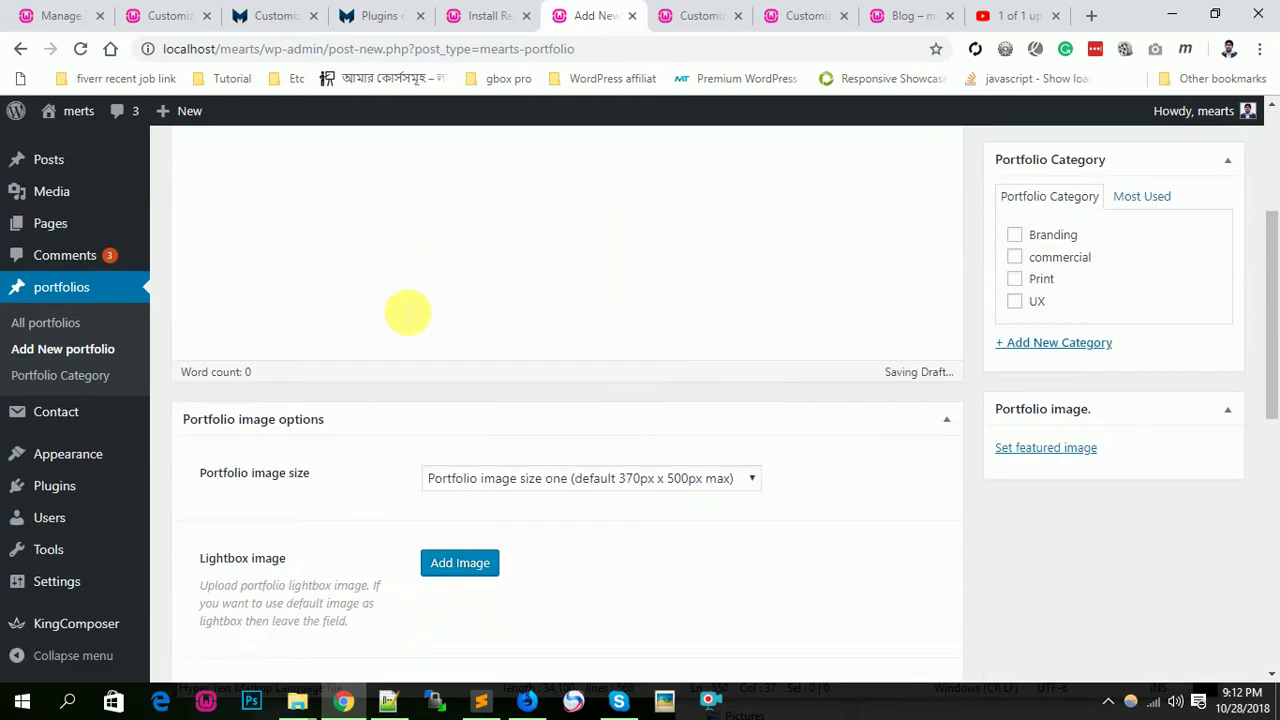
pyautogui.scroll(3, 443, 329)
pyautogui.scroll(1, 450, 370)
pyautogui.scroll(-3, 466, 400)
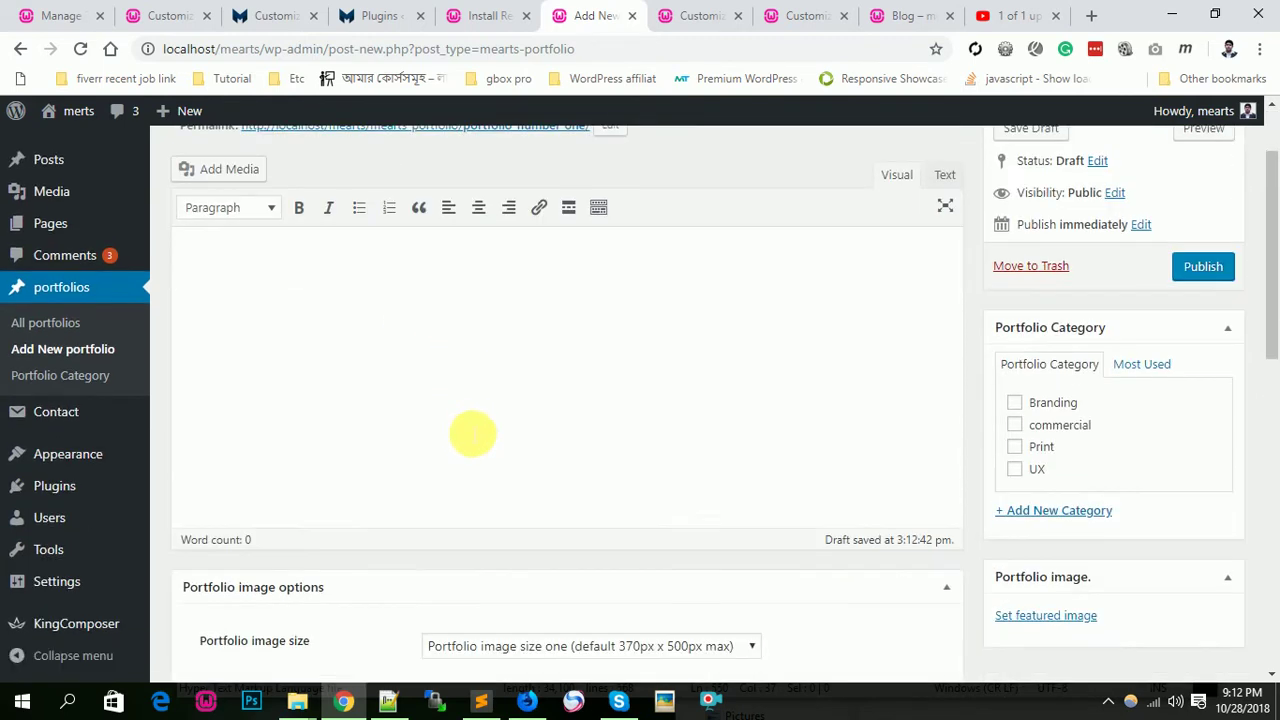
pyautogui.click(1057, 450)
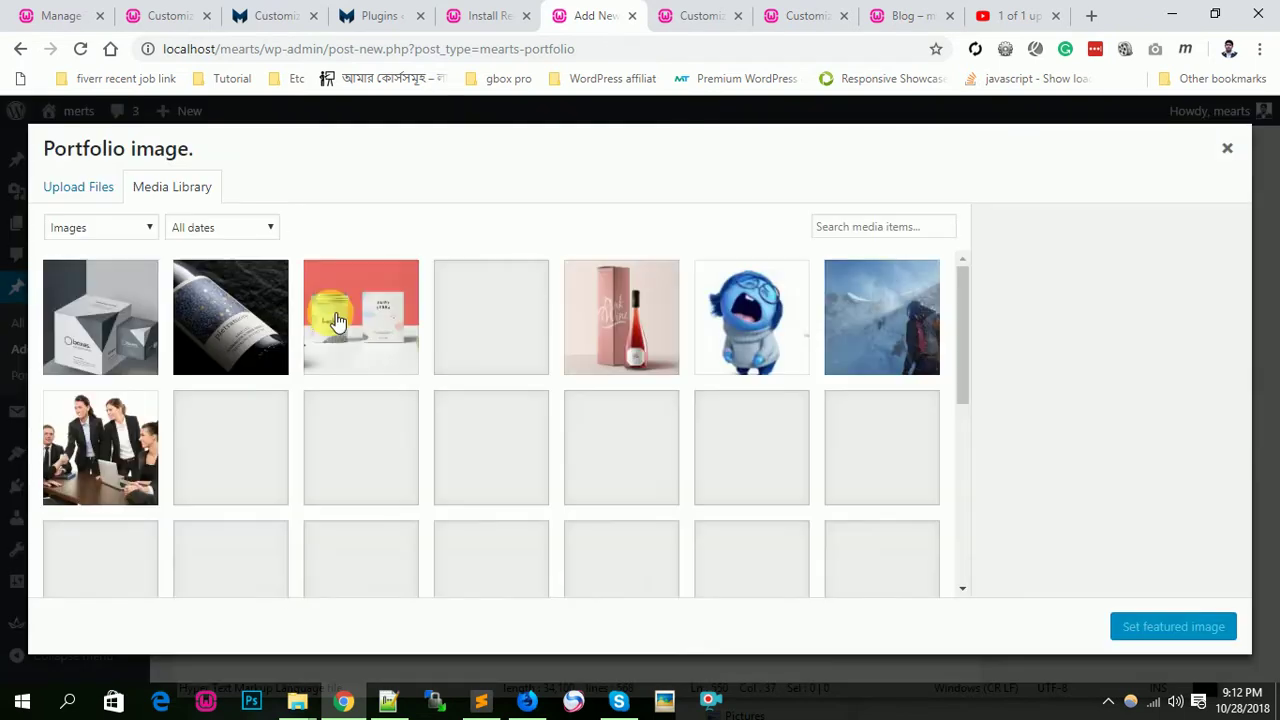
pyautogui.click(404, 347)
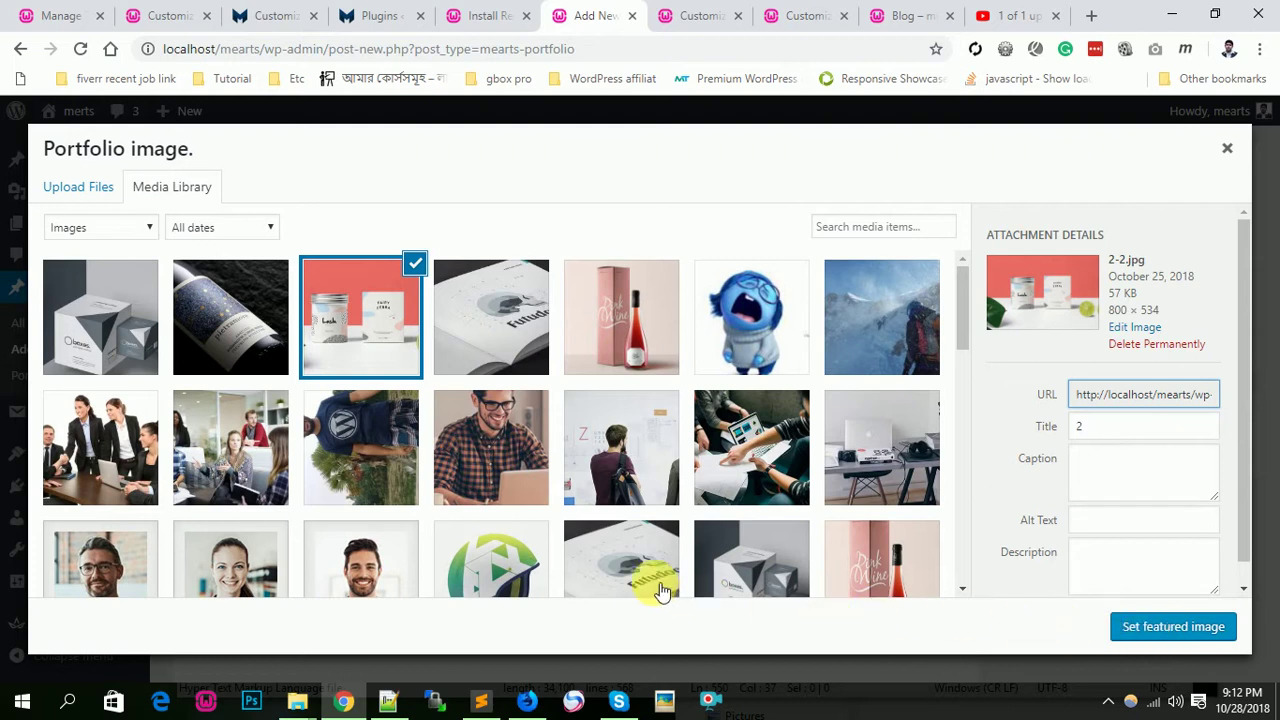
# Assign the portfolio item to the Print and UX categories.
pyautogui.scroll(5, 760, 495)
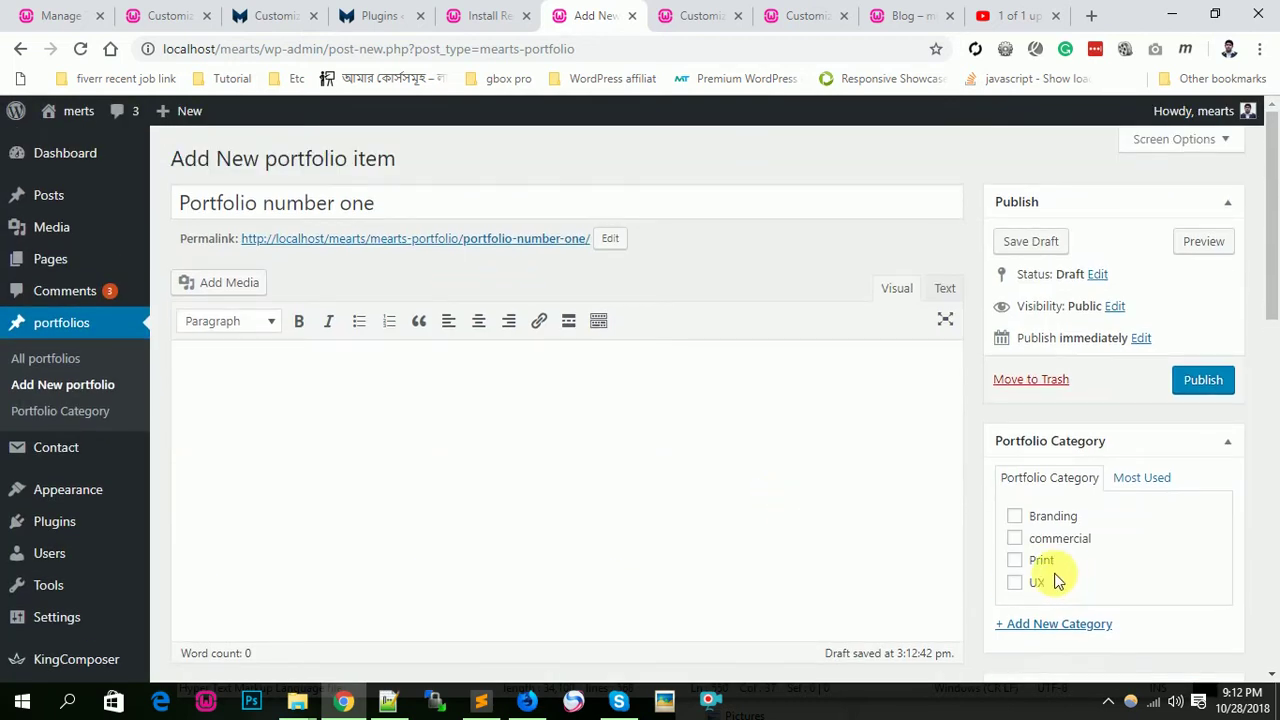
pyautogui.click(1015, 561)
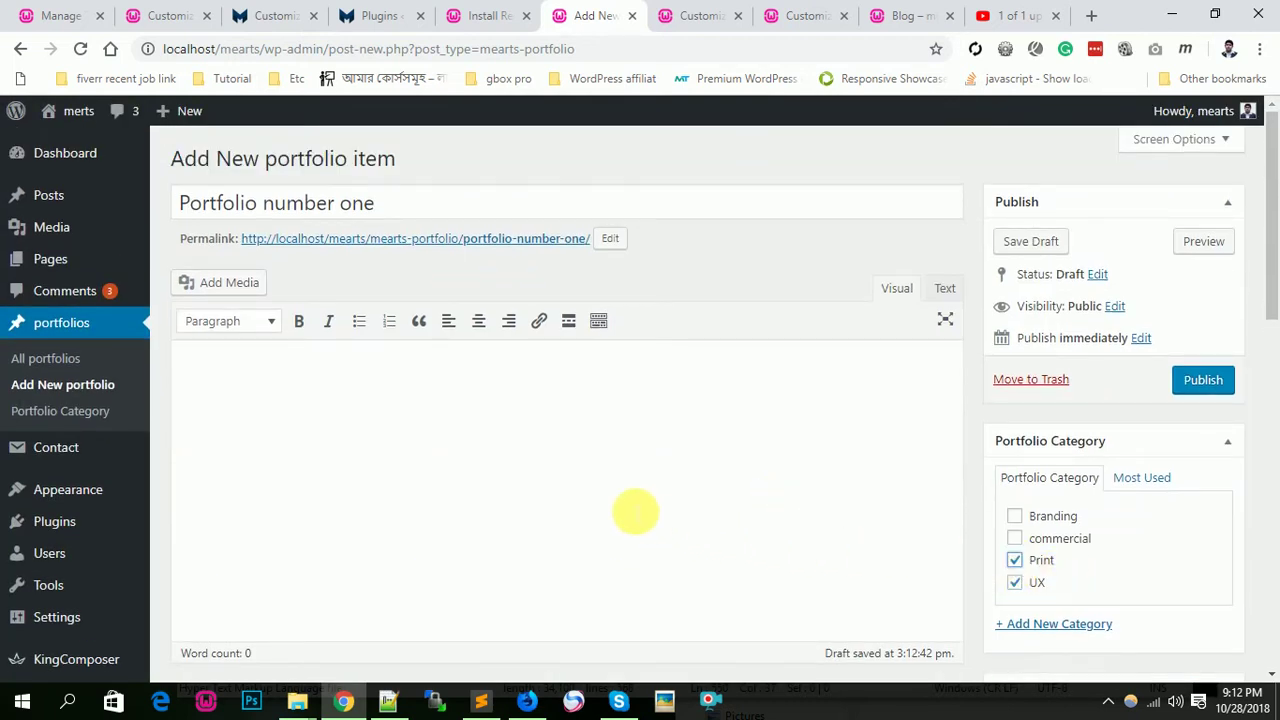
pyautogui.scroll(-3, 620, 500)
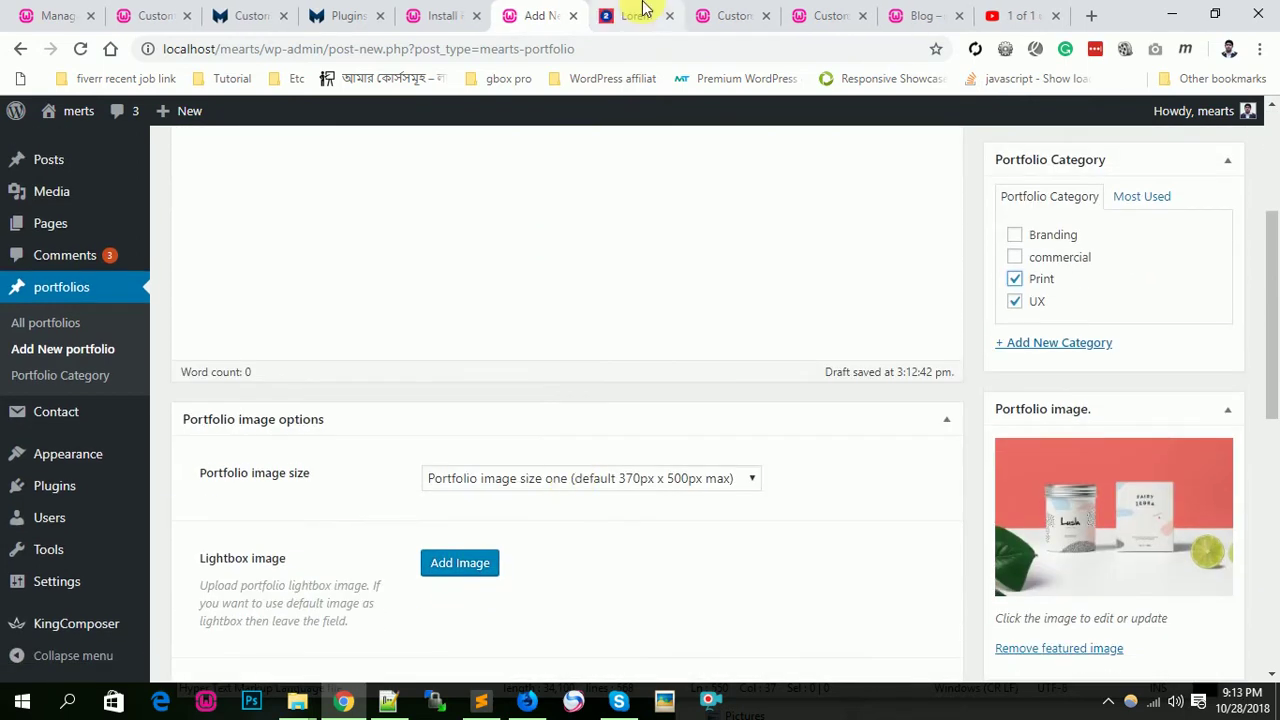
# Copy the first short Lorem ipsum paragraph from the Lorem 2 site and paste it as the portfolio item's content.
pyautogui.click(636, 15)
pyautogui.tripleClick(523, 311)
pyautogui.hotkey('ctrl', 'c')
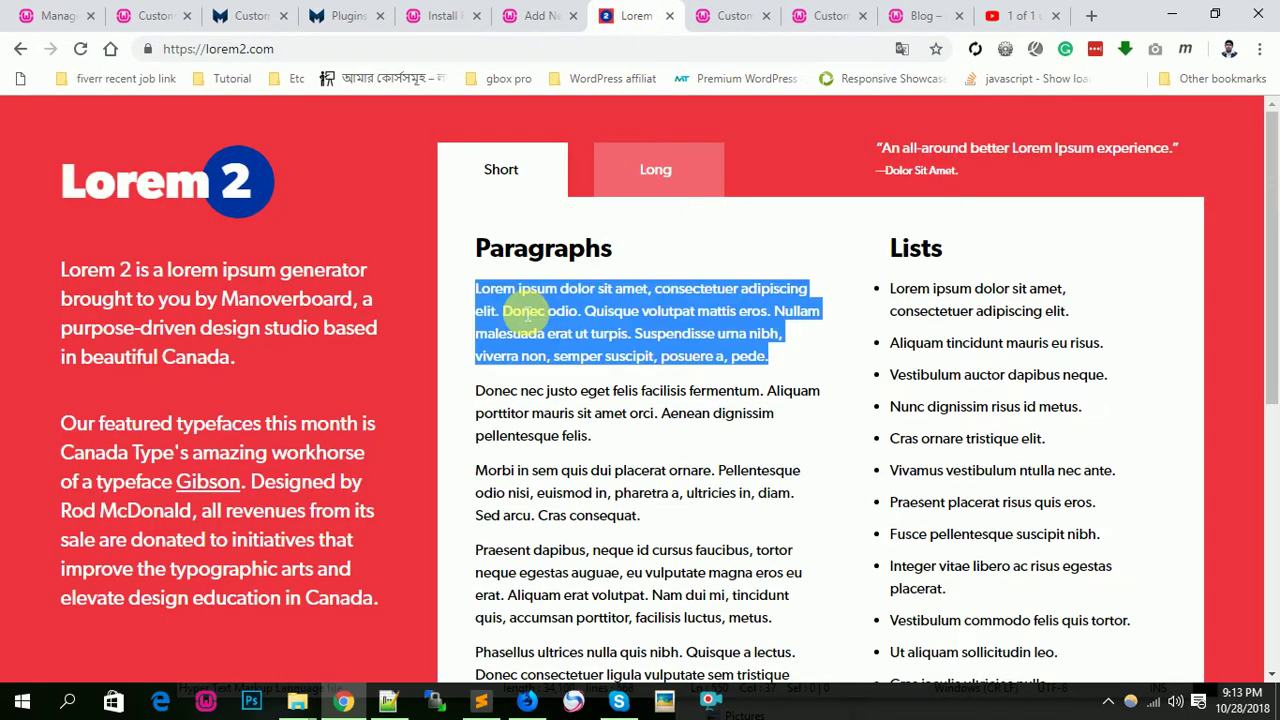
pyautogui.click(540, 15)
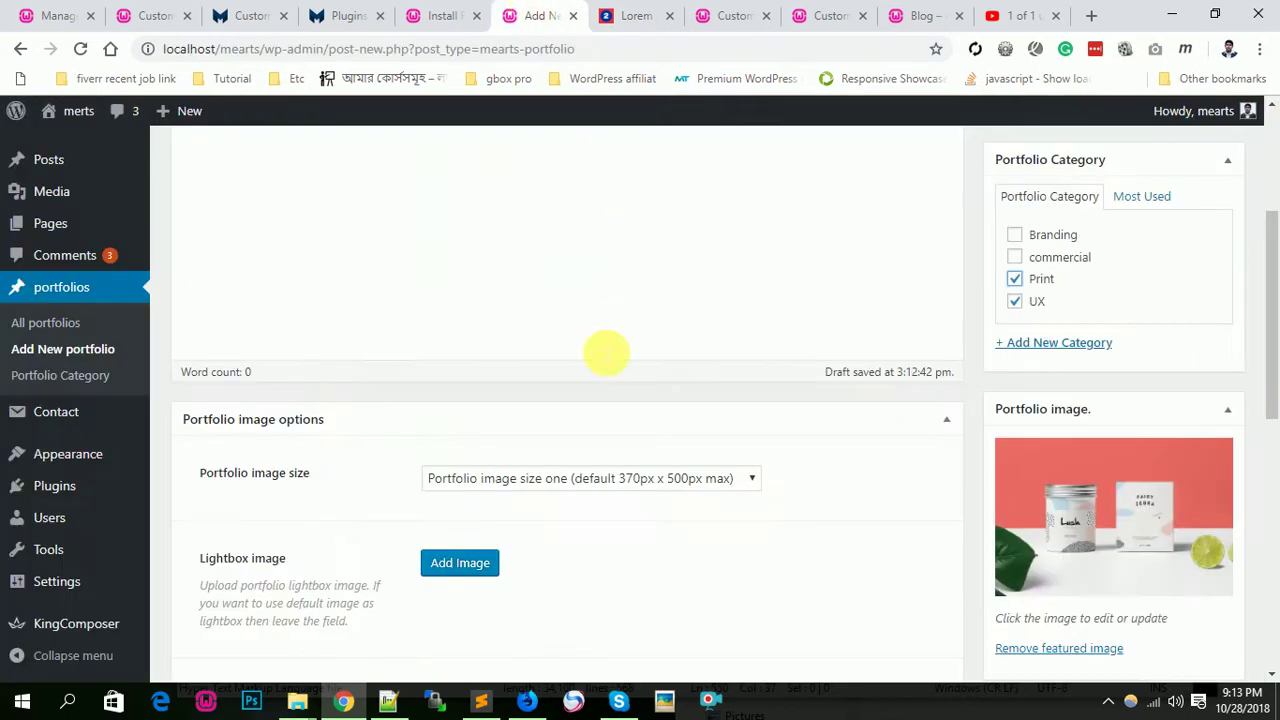
pyautogui.scroll(3, 329, 306)
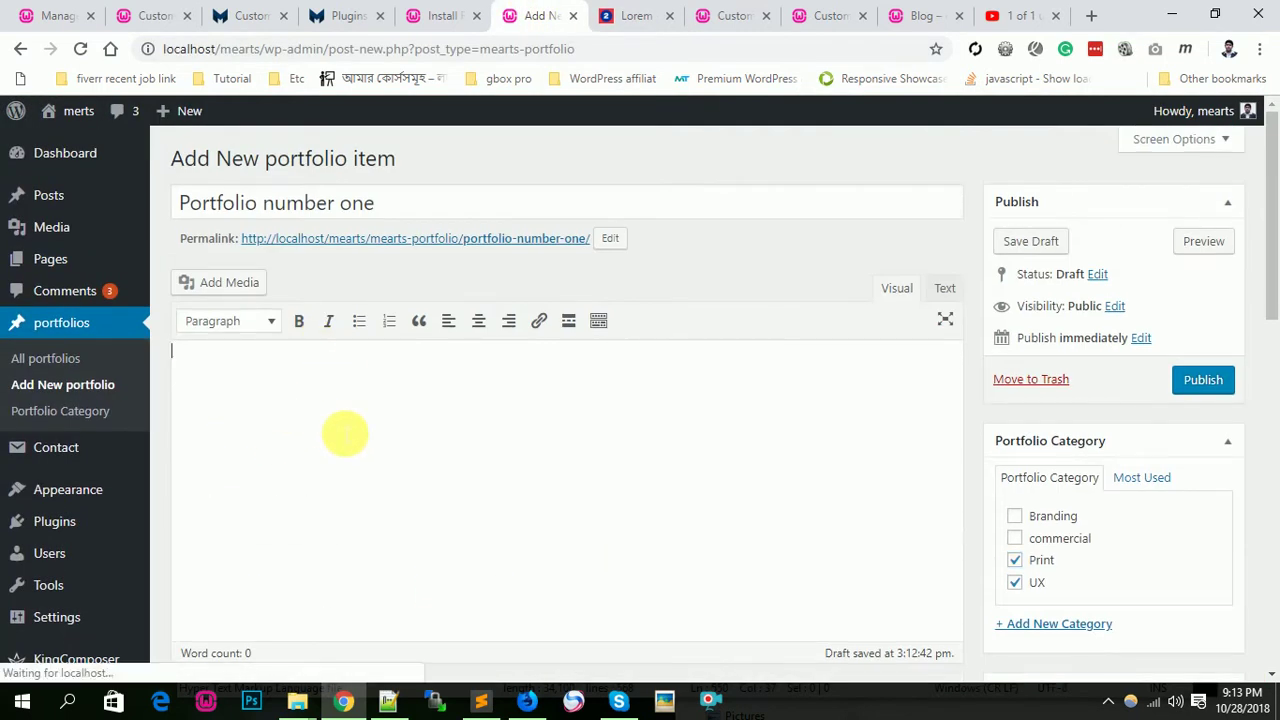
pyautogui.click(343, 434)
pyautogui.hotkey('ctrl', 'v')
# Set the portfolio image size to Original image.
pyautogui.scroll(-5, 745, 417)
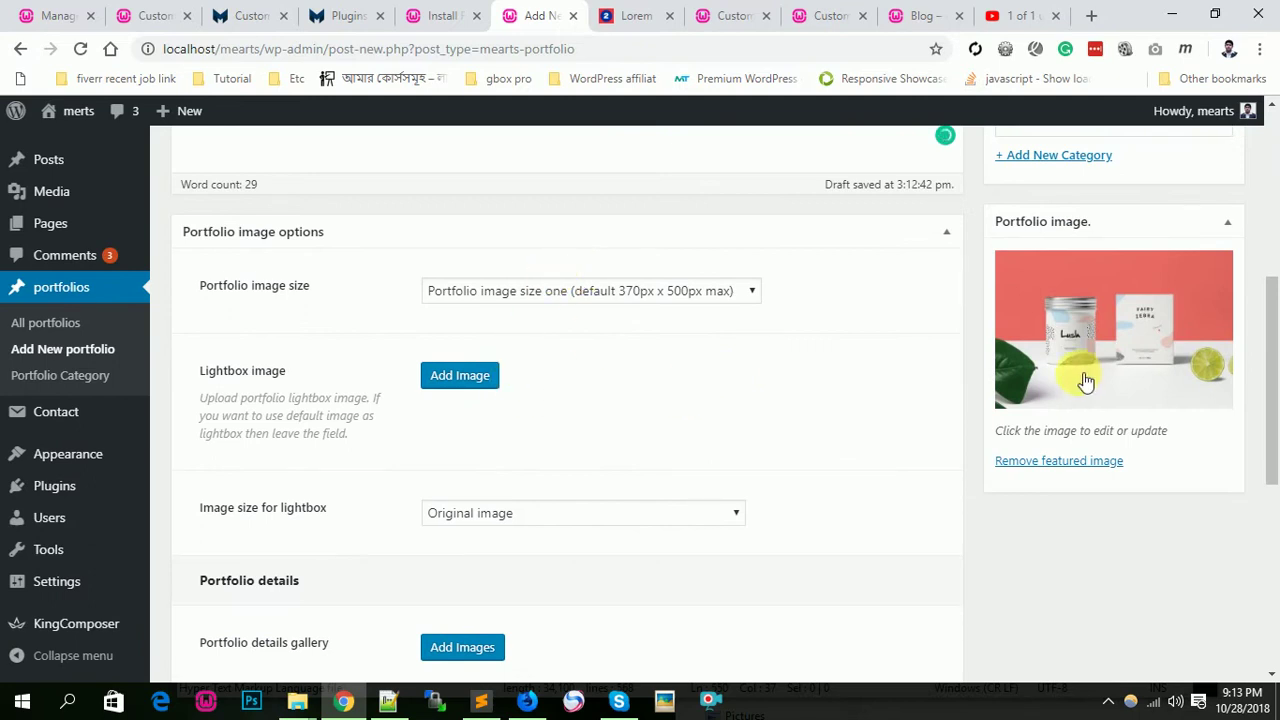
pyautogui.click(497, 292)
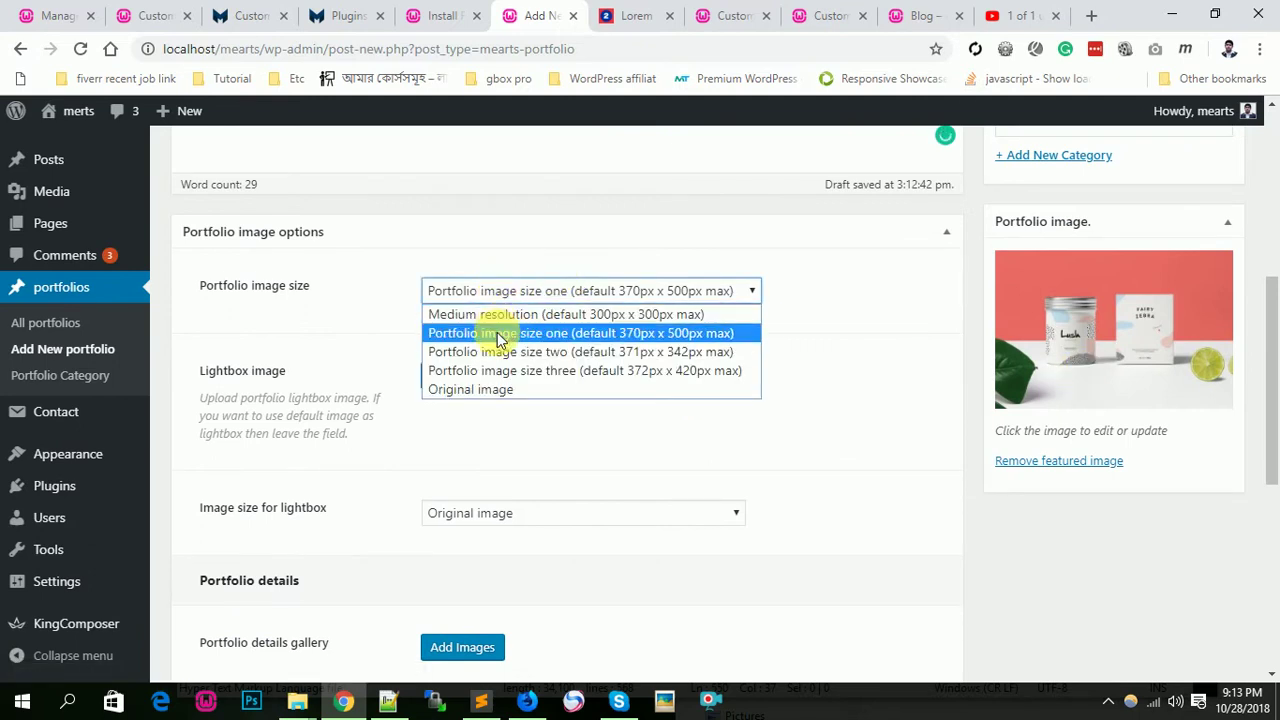
pyautogui.click(500, 389)
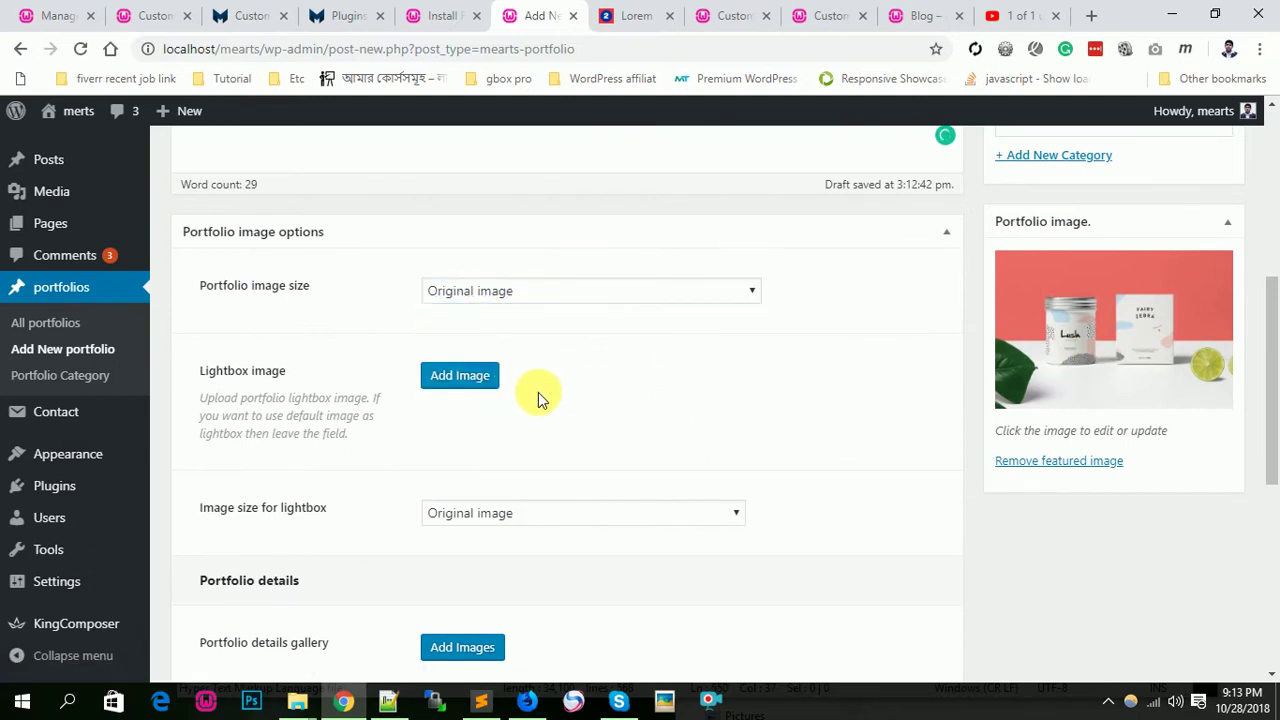
# Add the 800 × 534 image 2-2.jpg from the media library as the lightbox image.
pyautogui.click(468, 385)
pyautogui.scroll(-3, 318, 390)
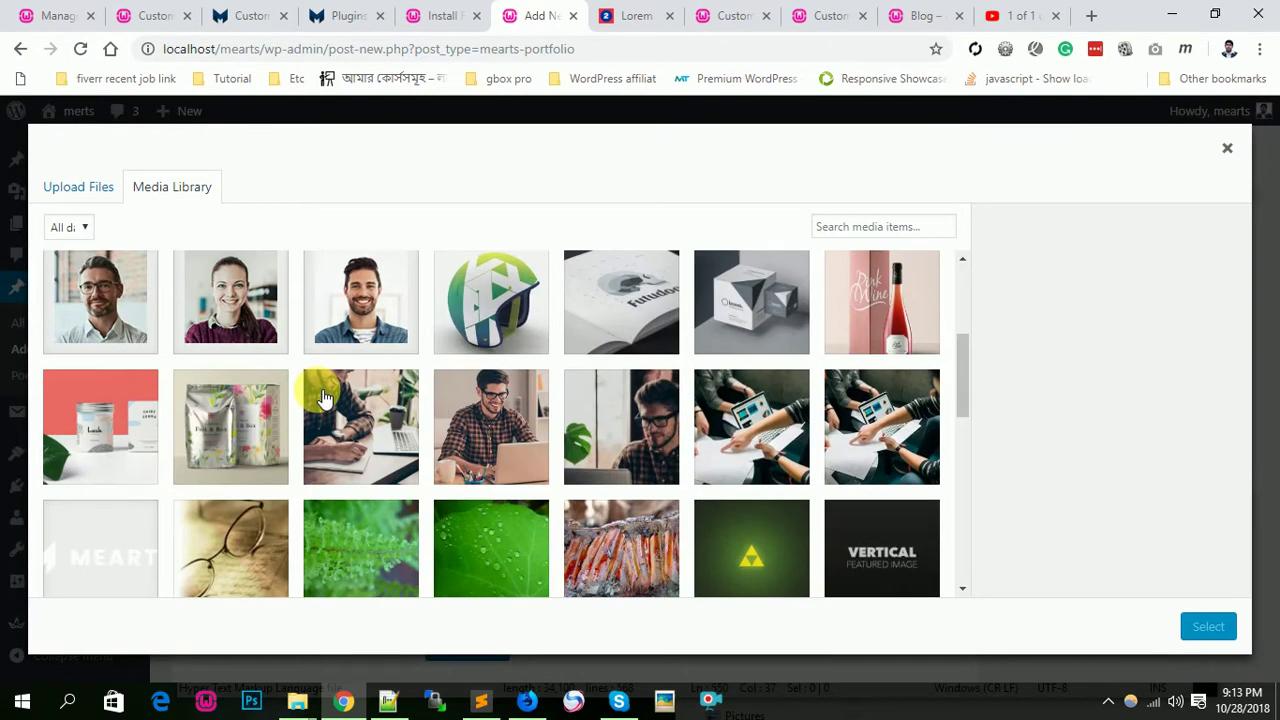
pyautogui.click(100, 428)
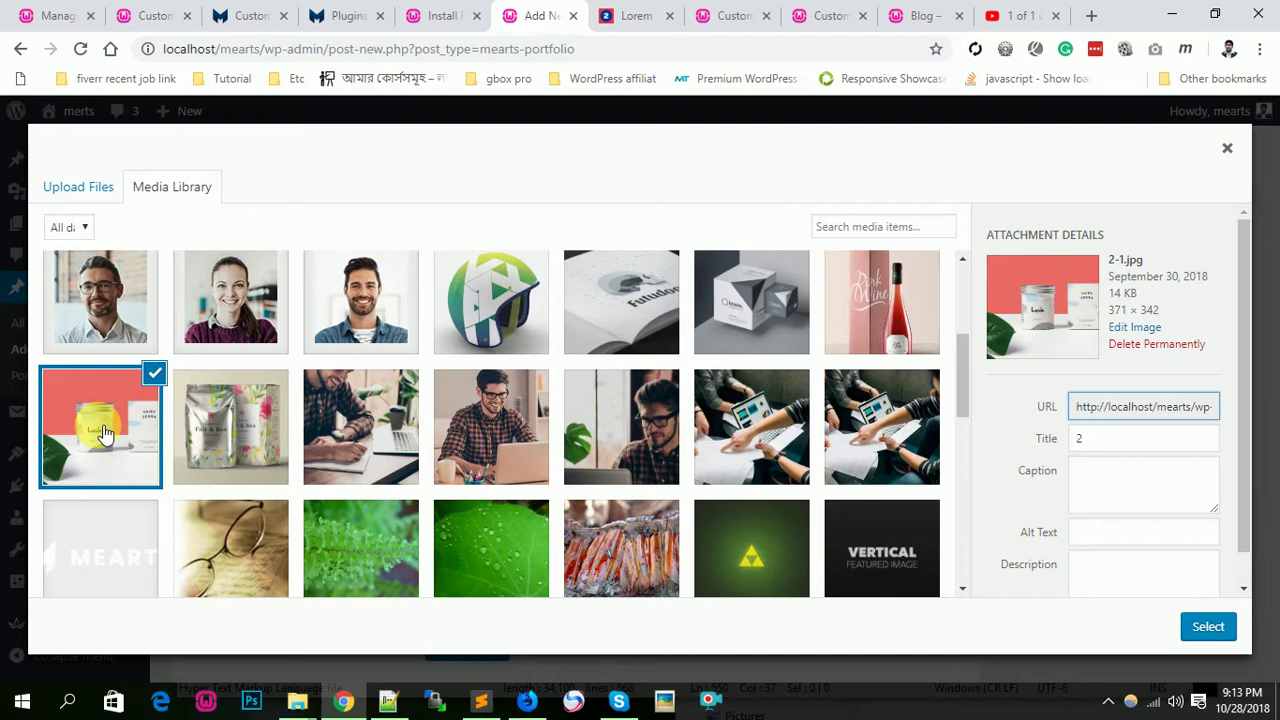
pyautogui.scroll(5, 105, 432)
pyautogui.click(358, 322)
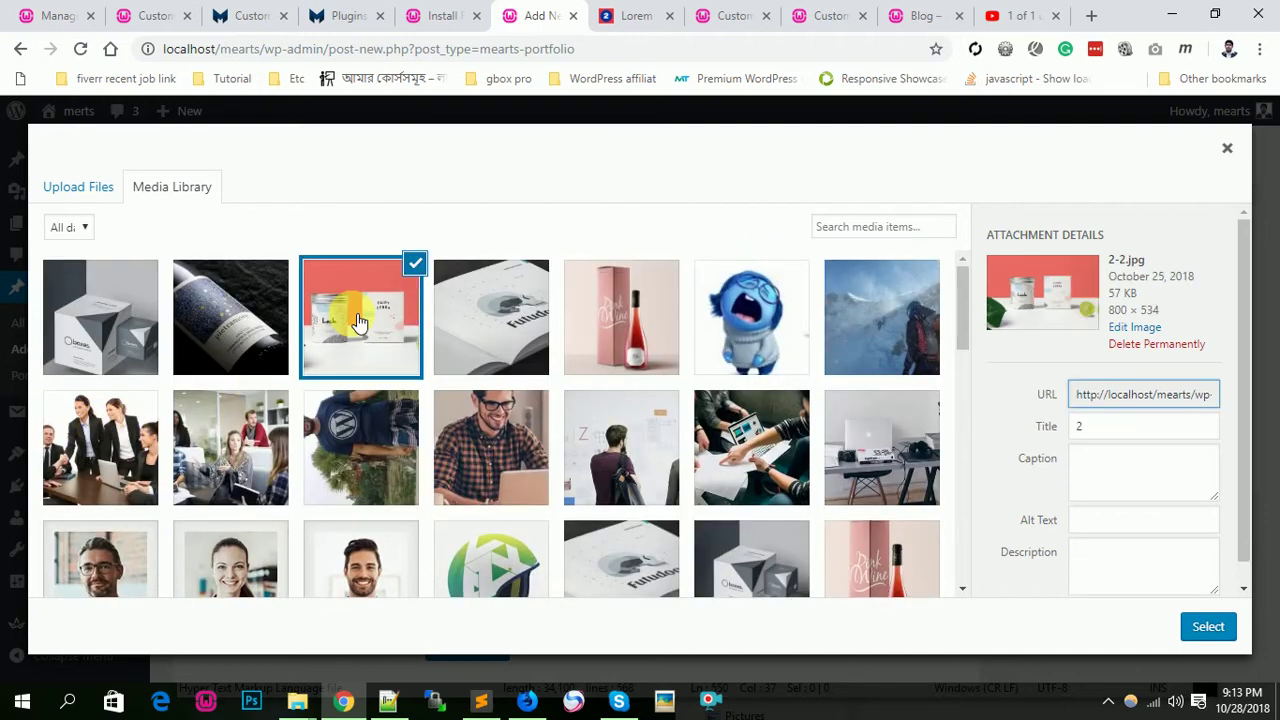
pyautogui.scroll(-4, 349, 345)
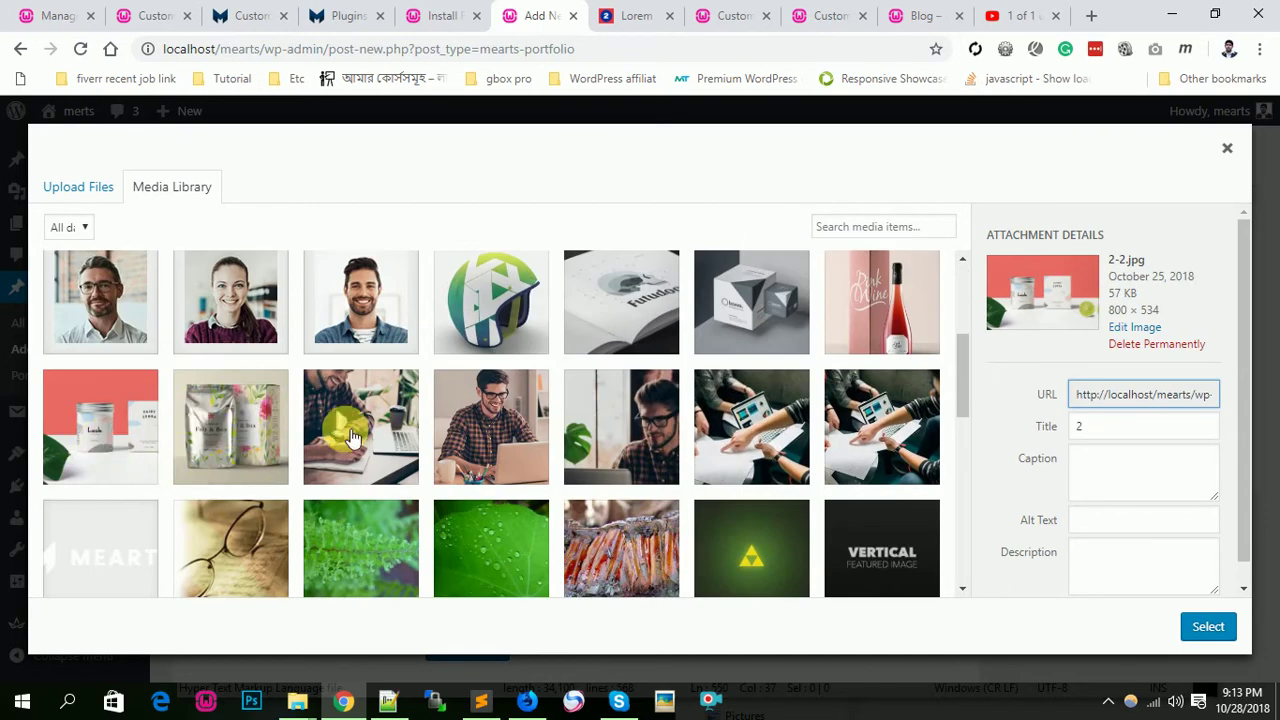
pyautogui.scroll(2, 346, 430)
pyautogui.click(1208, 627)
# Set the portfolio image size to Medium resolution (default 300px x 300px max).
pyautogui.scroll(2, 594, 466)
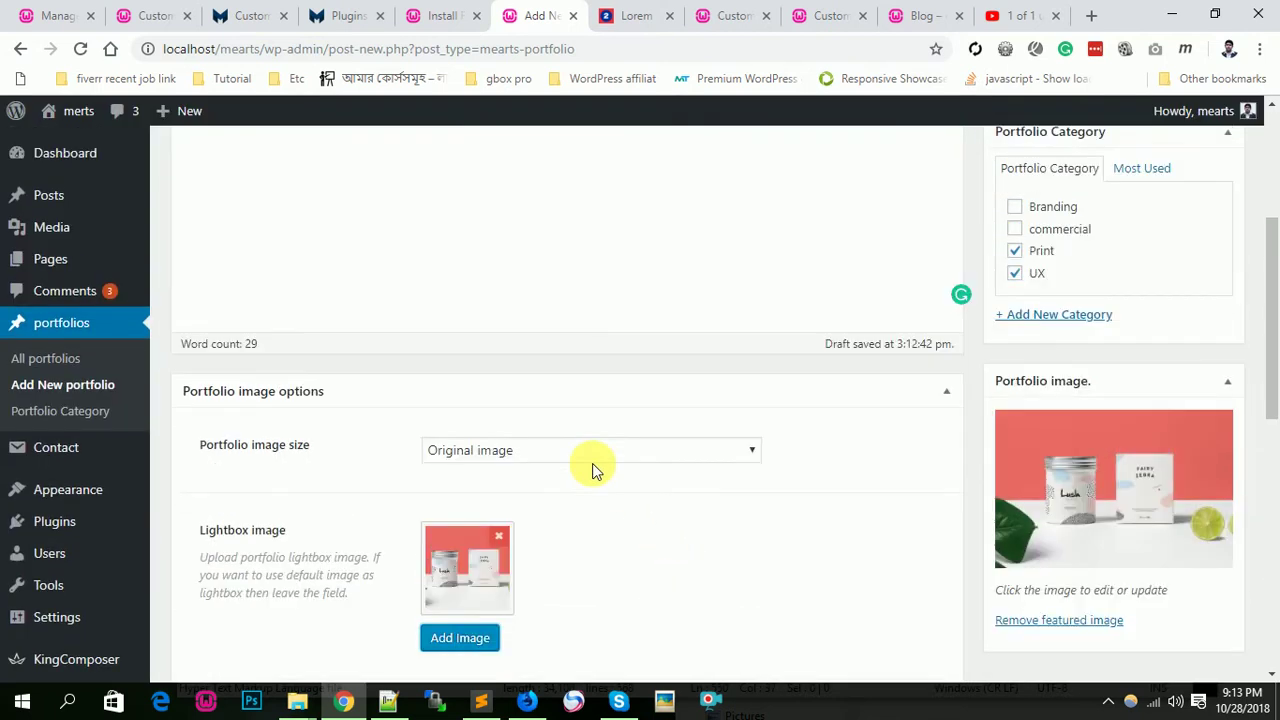
pyautogui.click(578, 480)
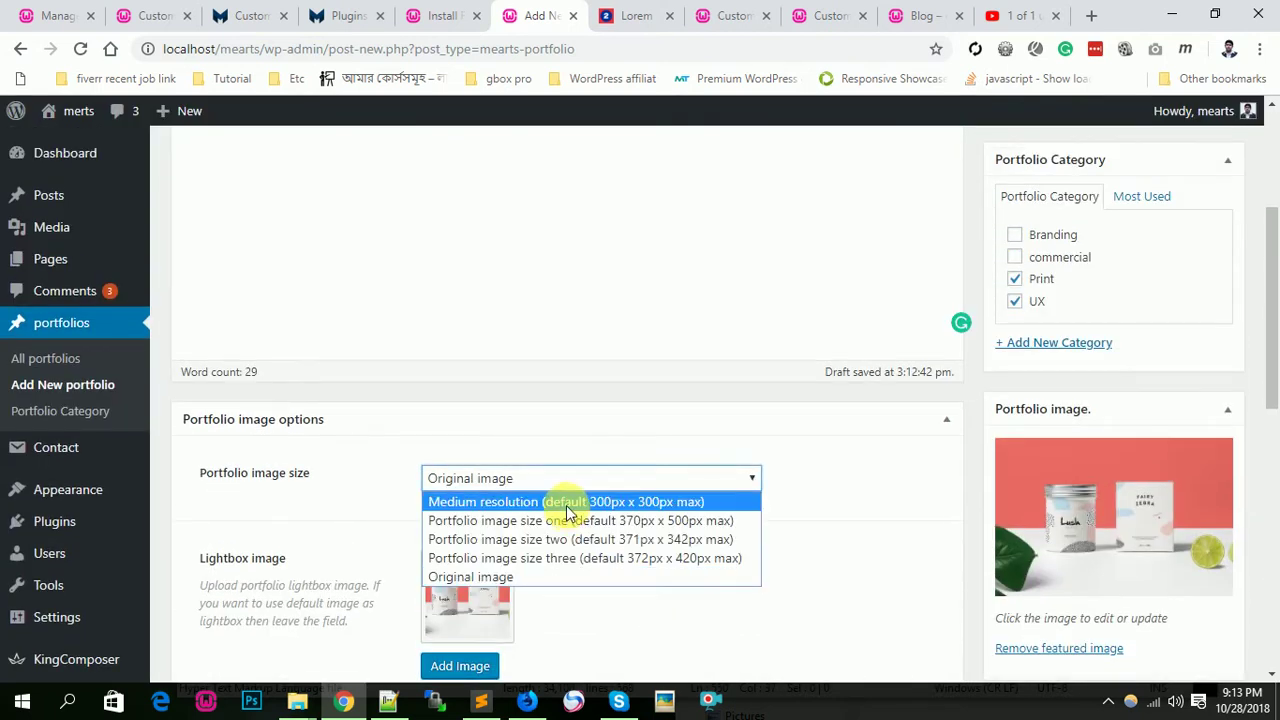
pyautogui.click(568, 502)
pyautogui.scroll(-4, 610, 540)
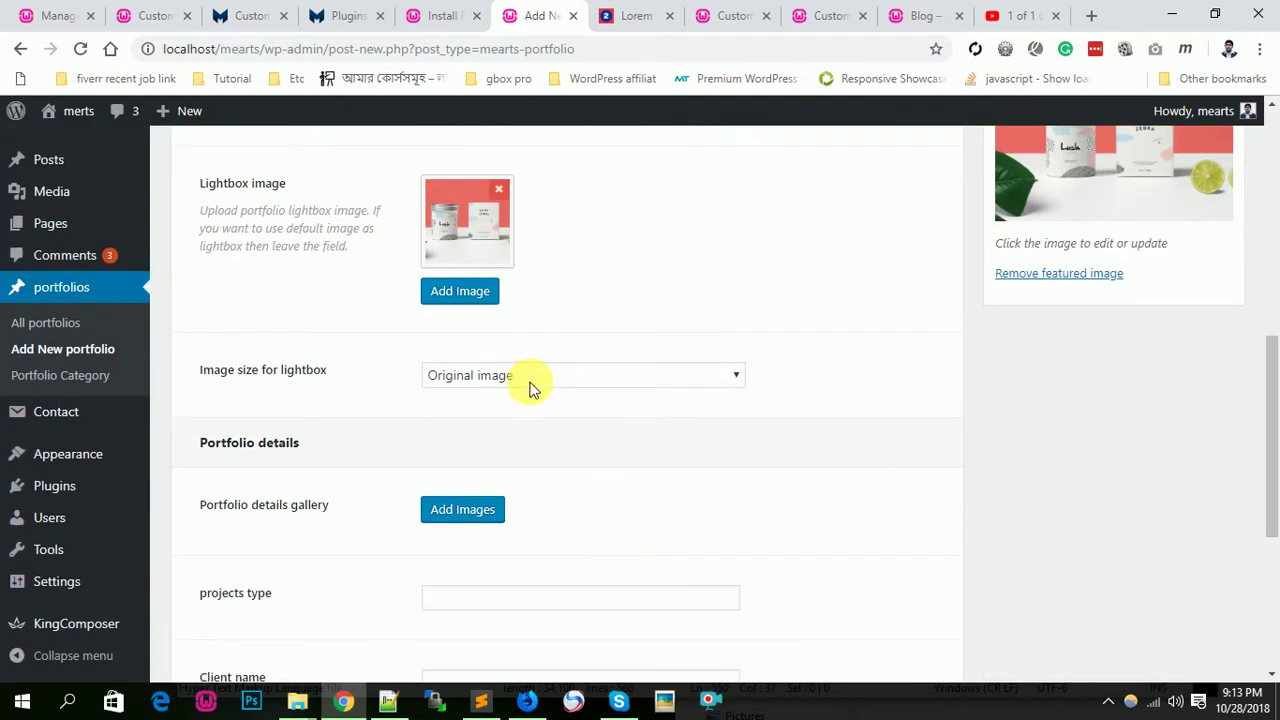
pyautogui.click(531, 385)
pyautogui.click(531, 386)
# Create and insert a portfolio details gallery from the images 2-2.jpg, 3-3.jpg, 1-4.jpg and 4-1.jpg.
pyautogui.scroll(-3, 700, 470)
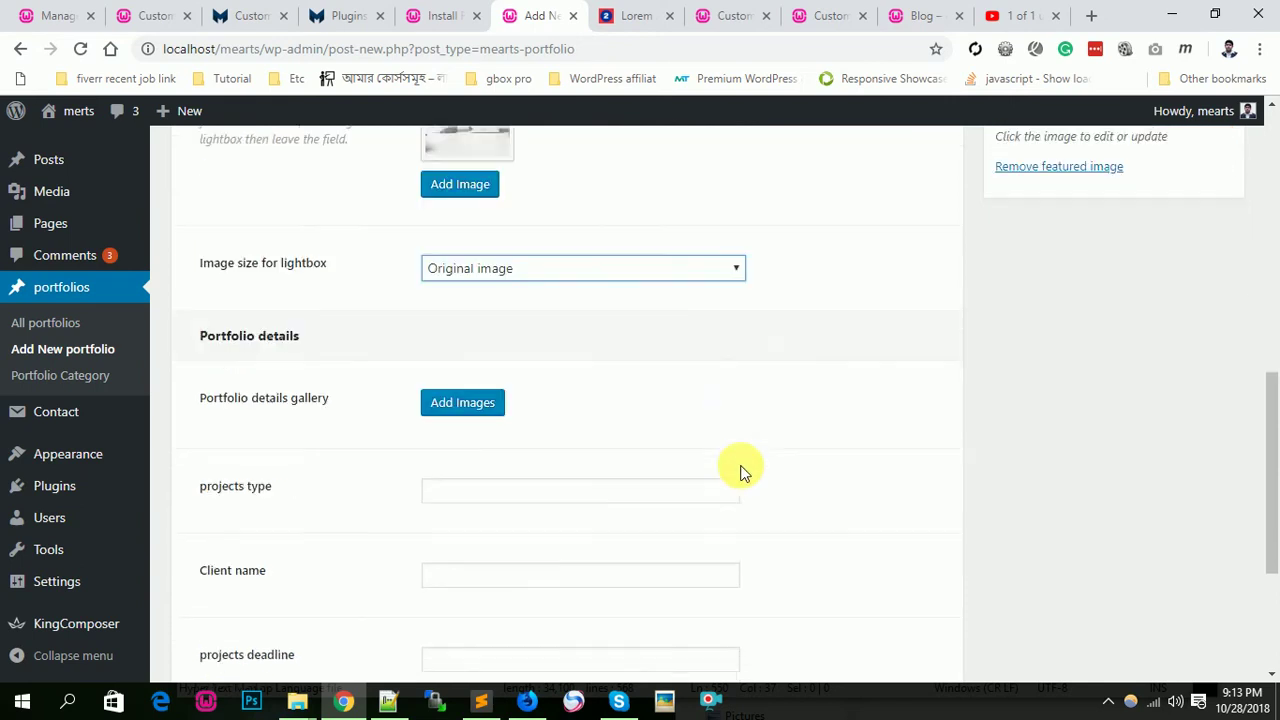
pyautogui.click(463, 234)
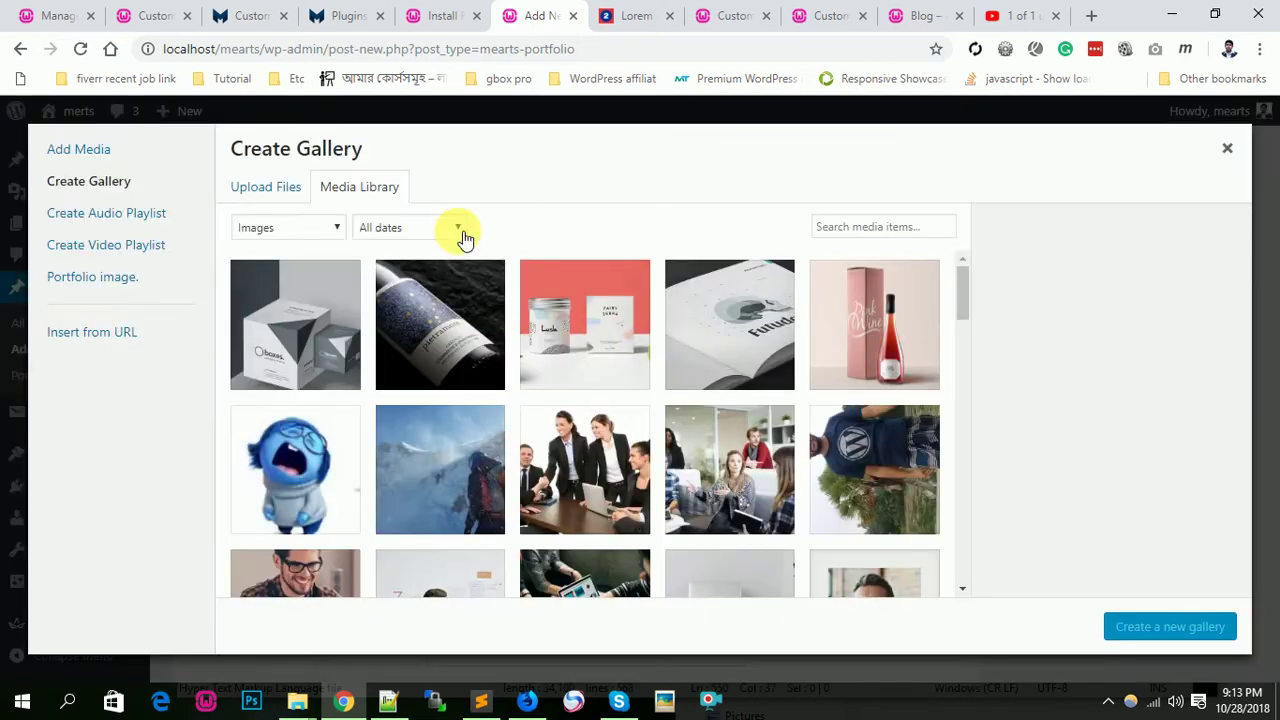
pyautogui.click(566, 350)
pyautogui.click(503, 348)
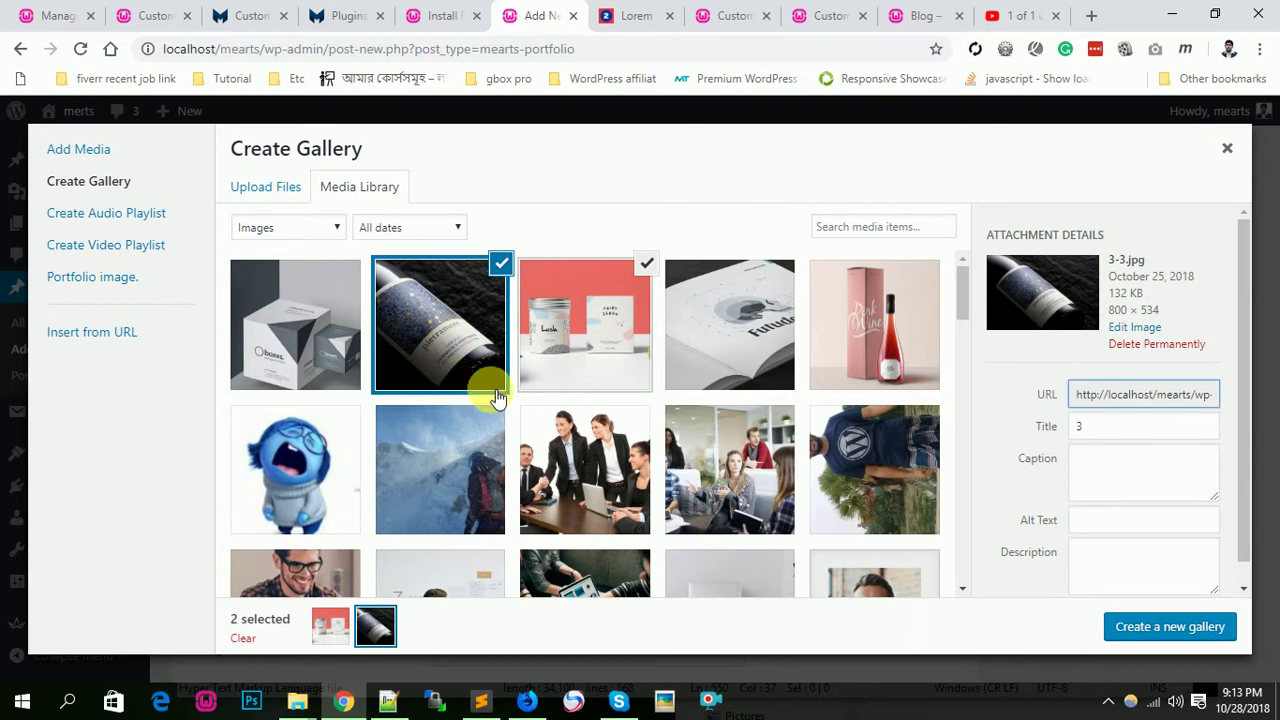
pyautogui.click(760, 337)
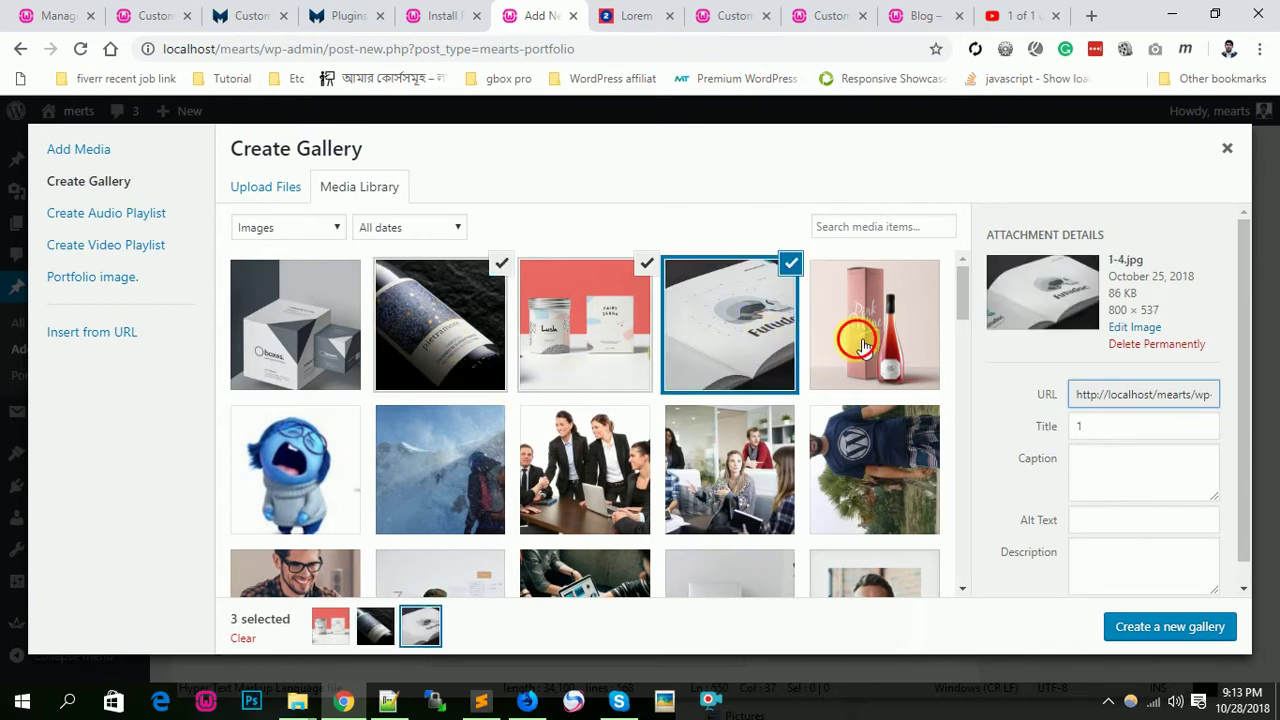
pyautogui.click(864, 348)
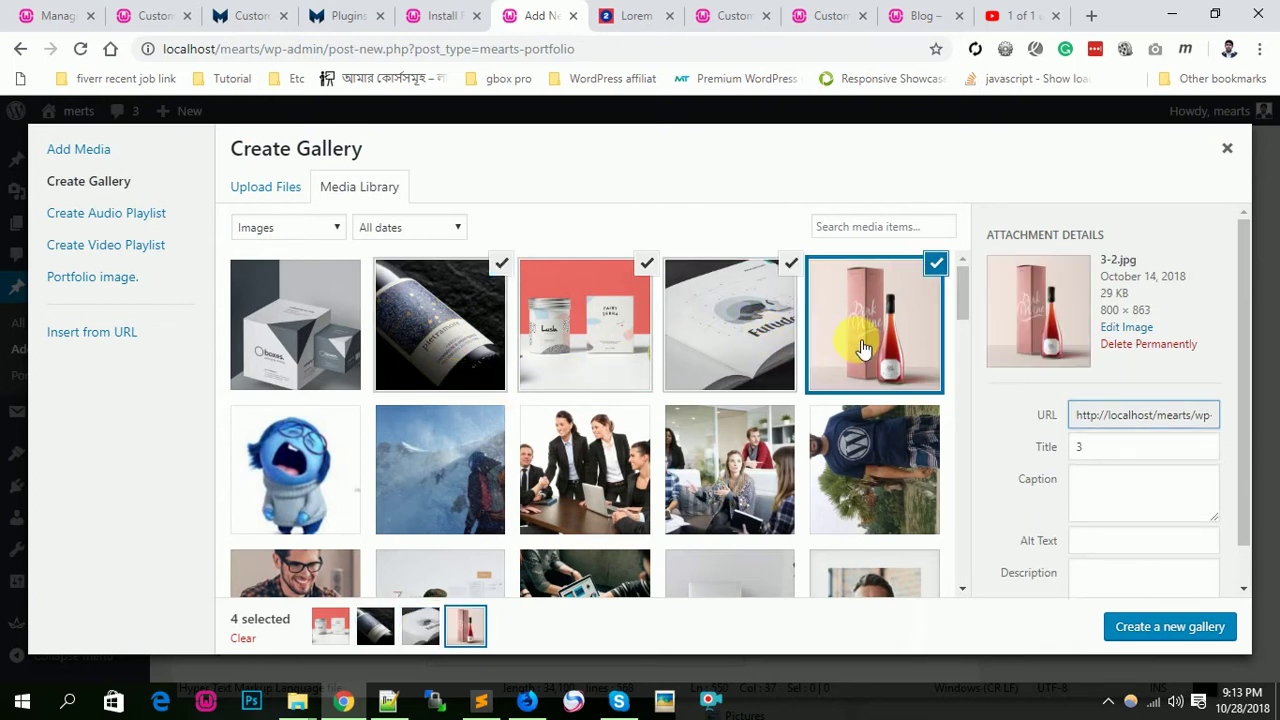
pyautogui.click(337, 330)
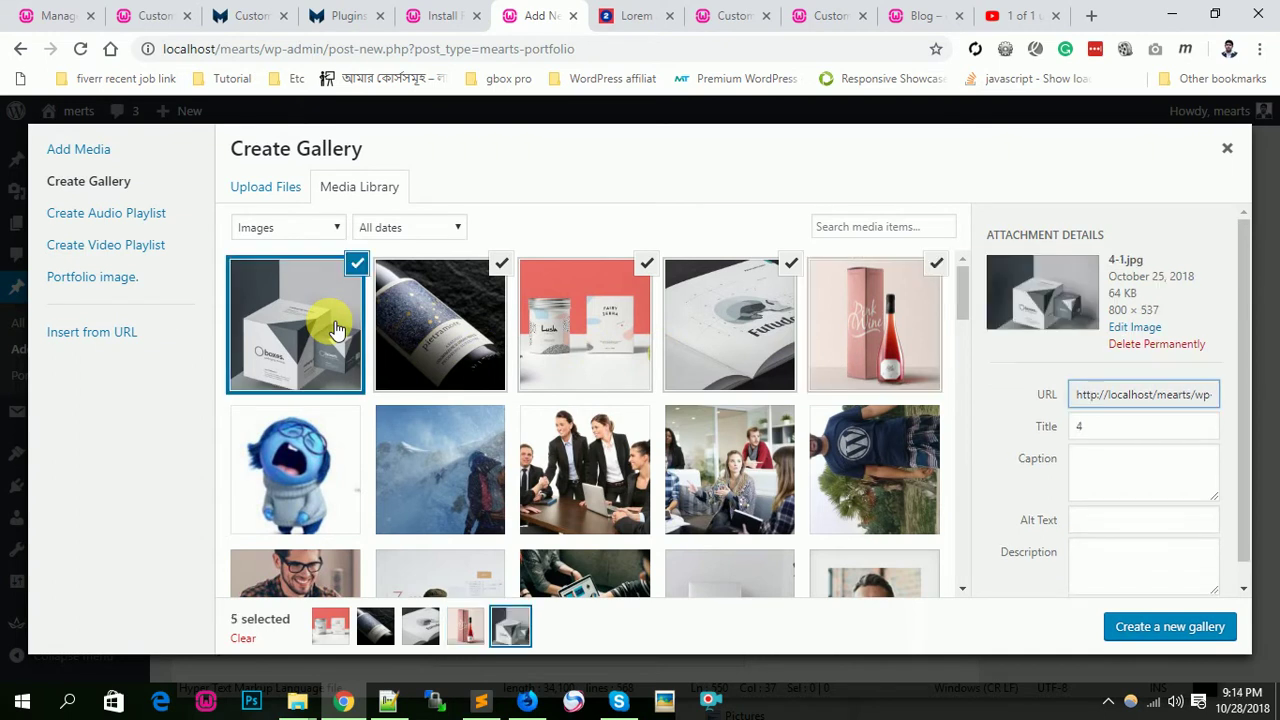
pyautogui.click(862, 345)
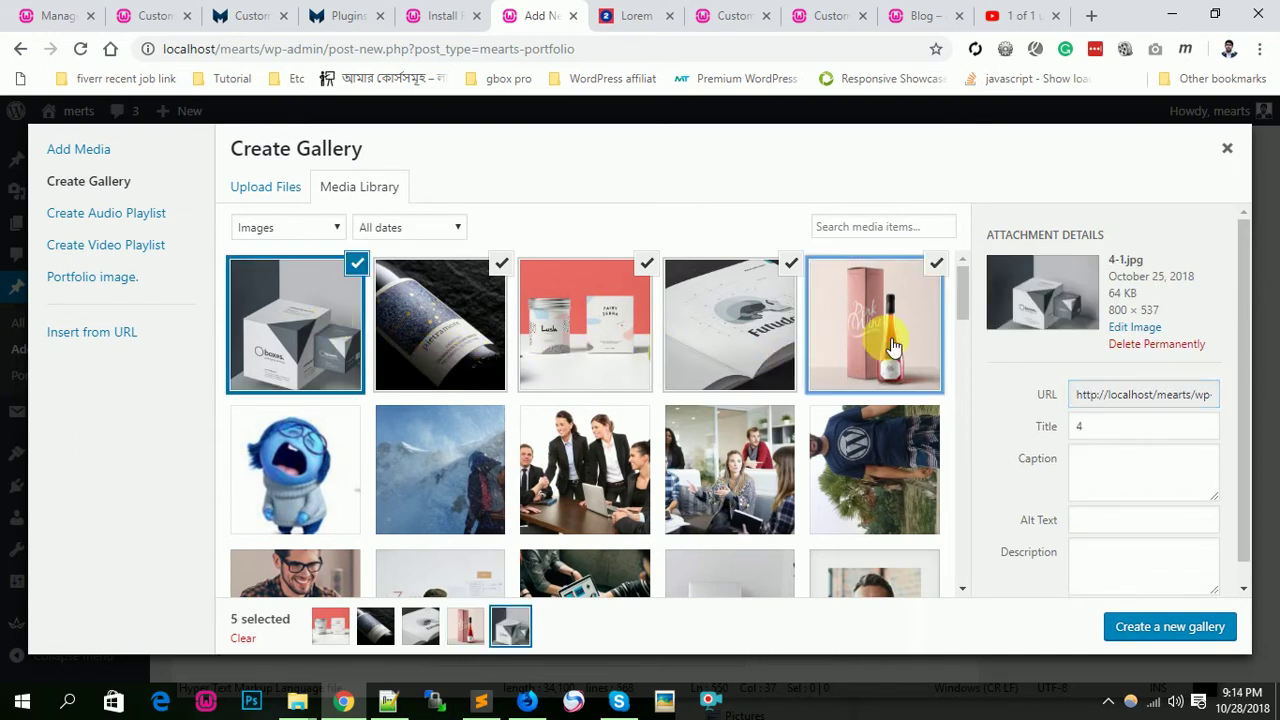
pyautogui.click(937, 265)
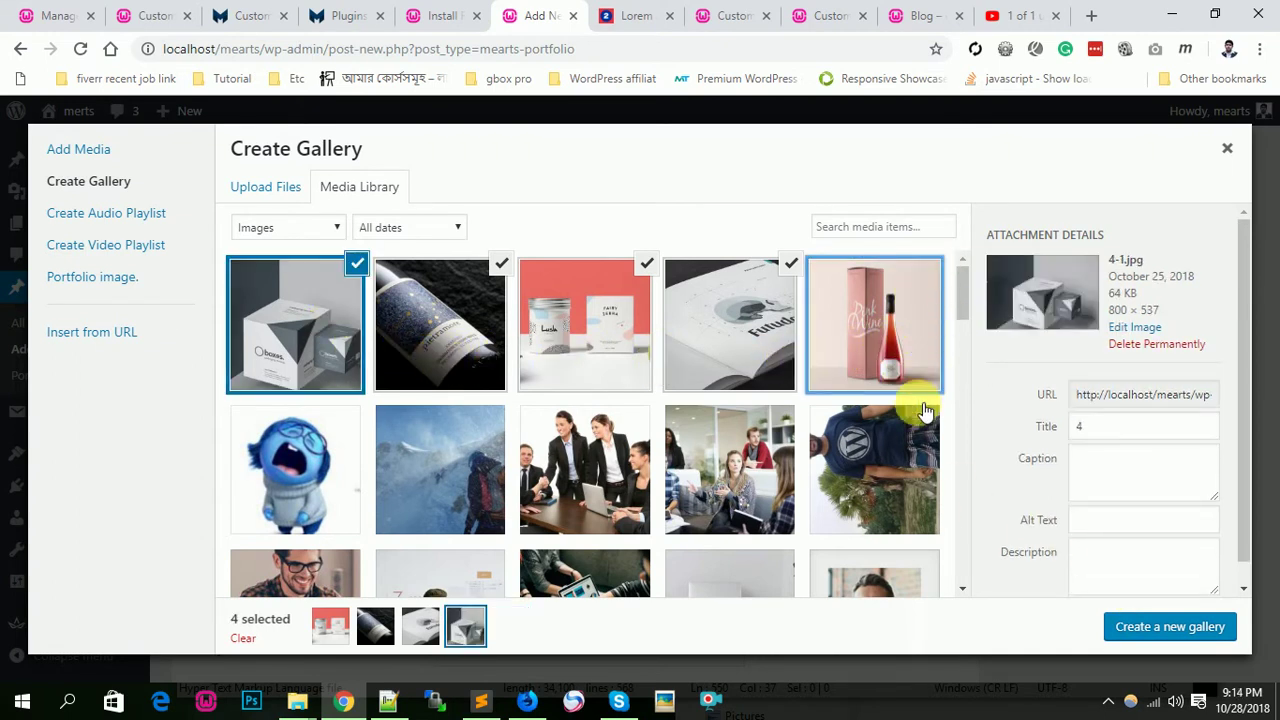
pyautogui.click(1140, 635)
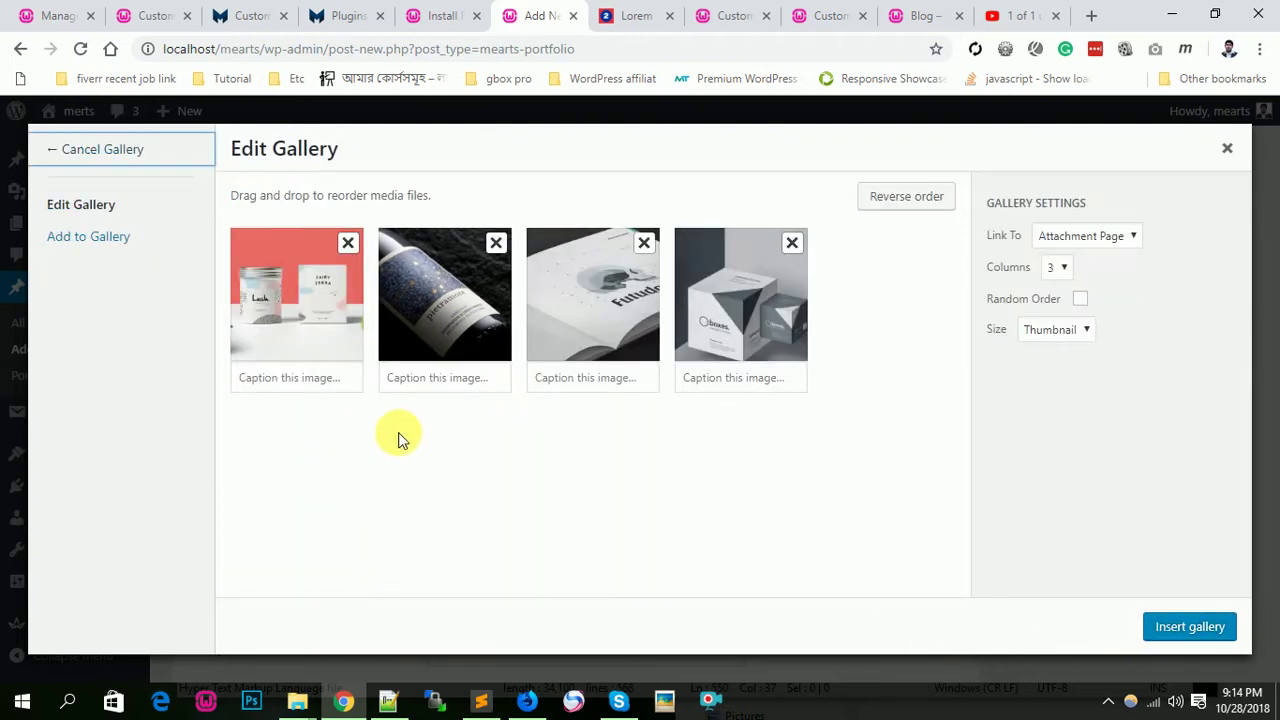
pyautogui.click(1203, 632)
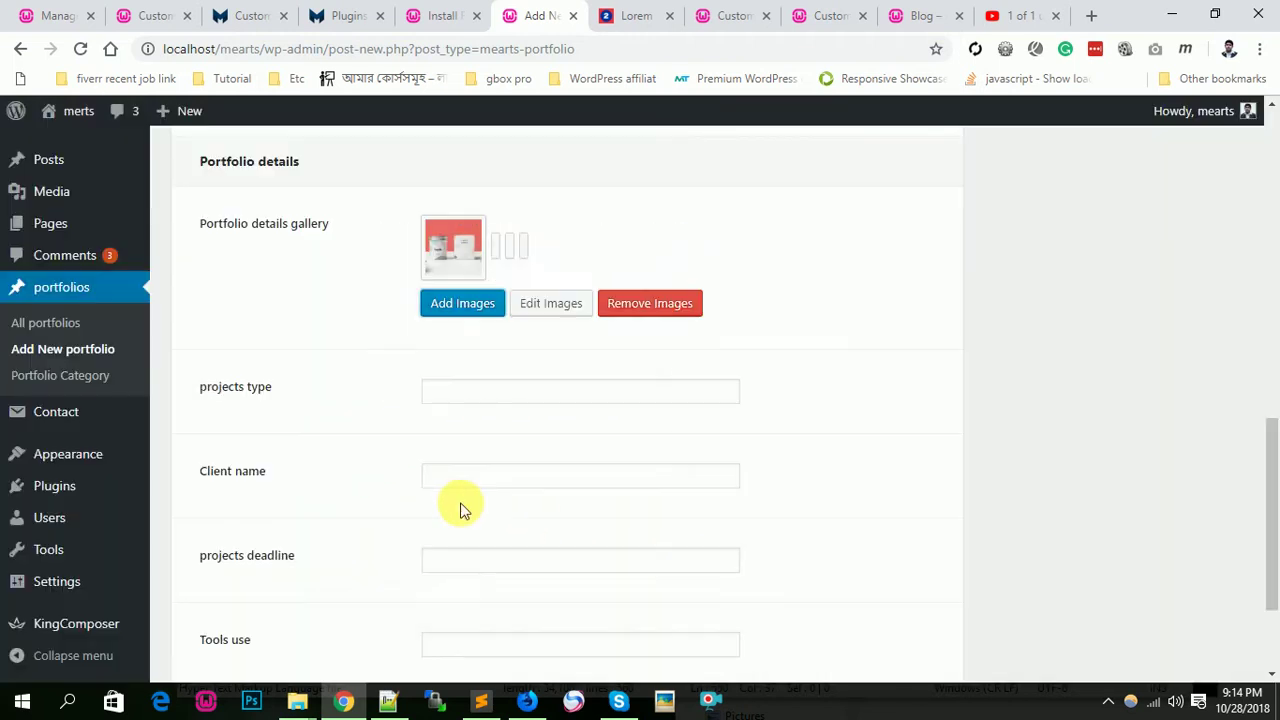
# Set the projects type to Branding Guideline and the client name to Regal Theme in the portfolio details.
pyautogui.scroll(-1, 294, 350)
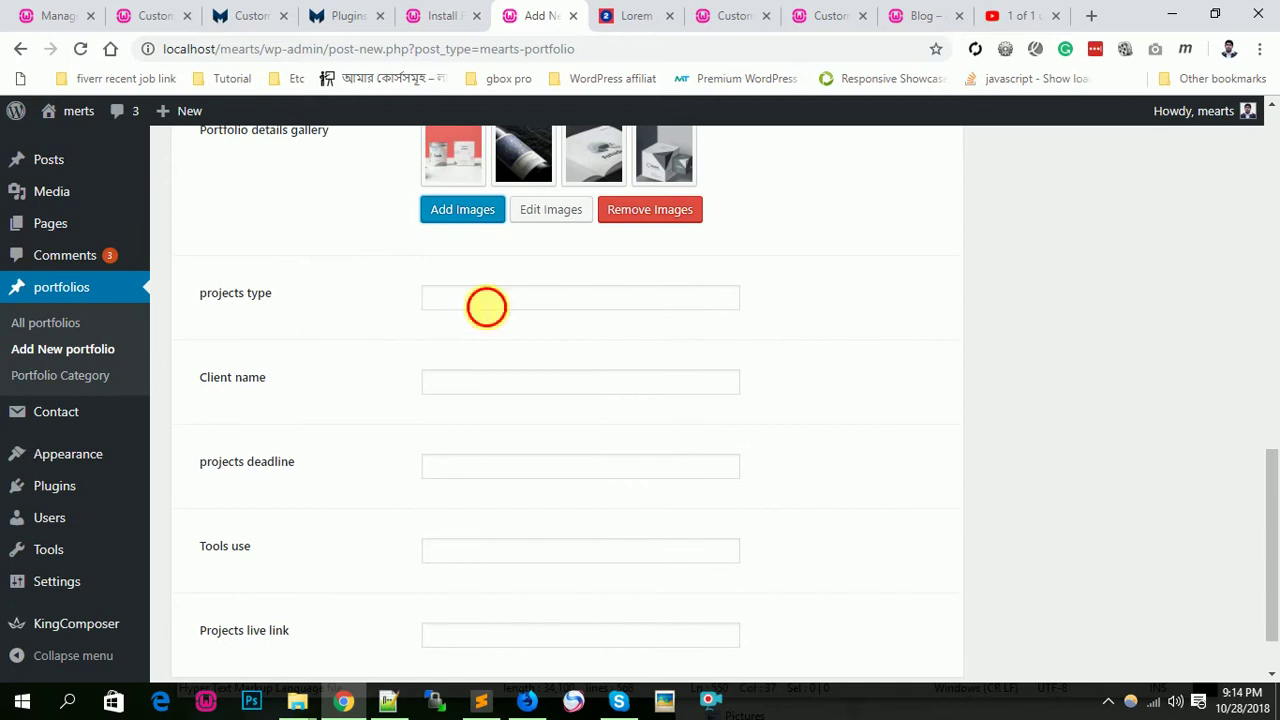
pyautogui.click(486, 302)
pyautogui.click(497, 345)
pyautogui.click(505, 392)
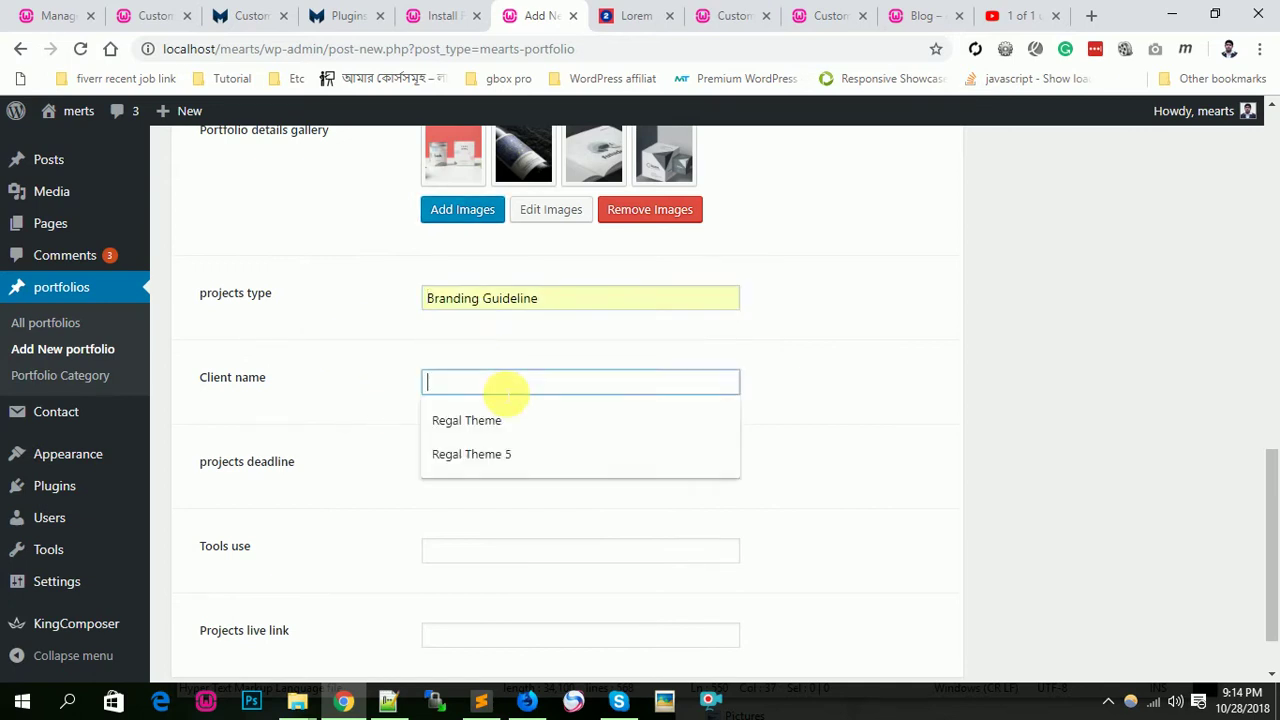
pyautogui.click(480, 425)
# Set the projects deadline to 26 March-30 April 2018.
pyautogui.click(475, 470)
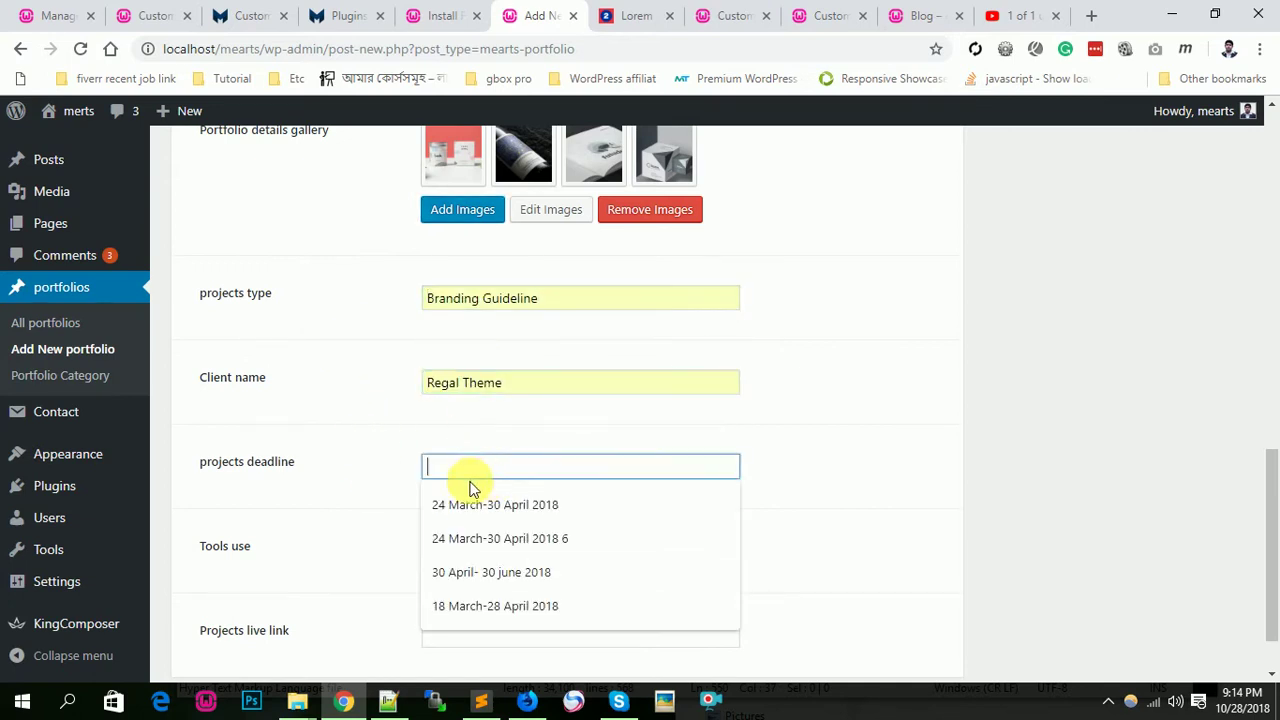
pyautogui.click(486, 504)
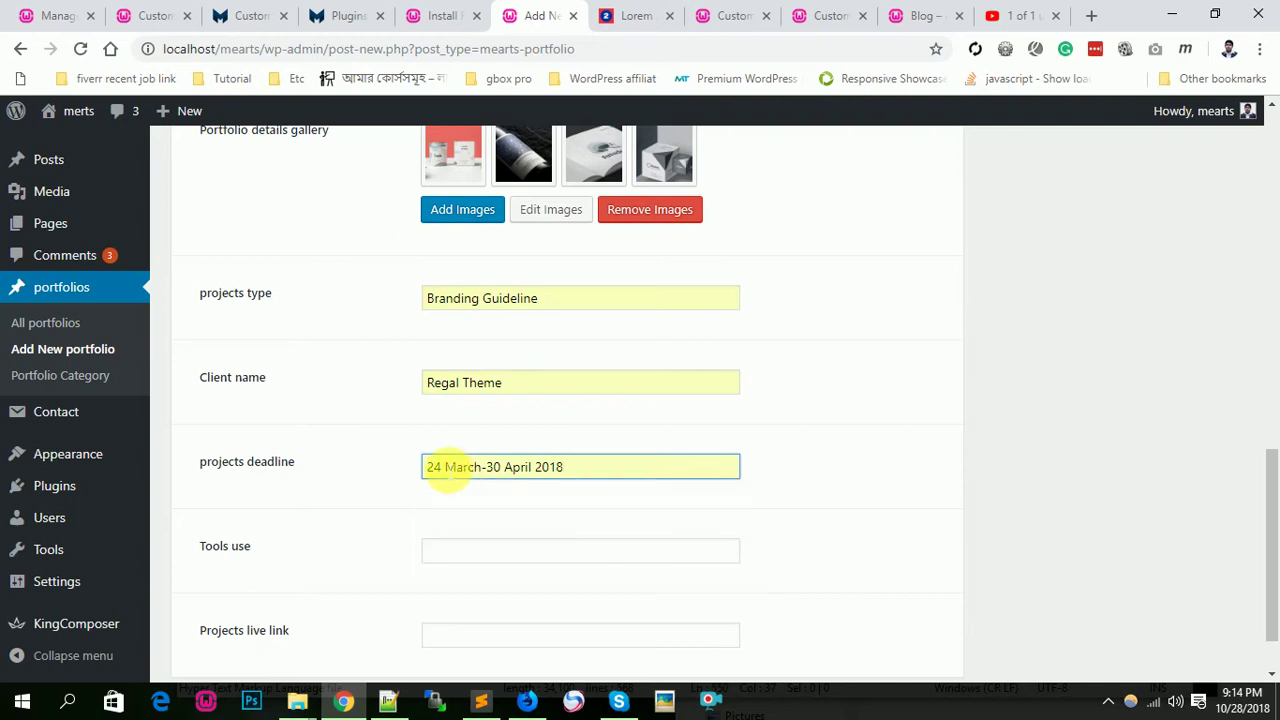
pyautogui.click(443, 467)
pyautogui.press('BackSpace')
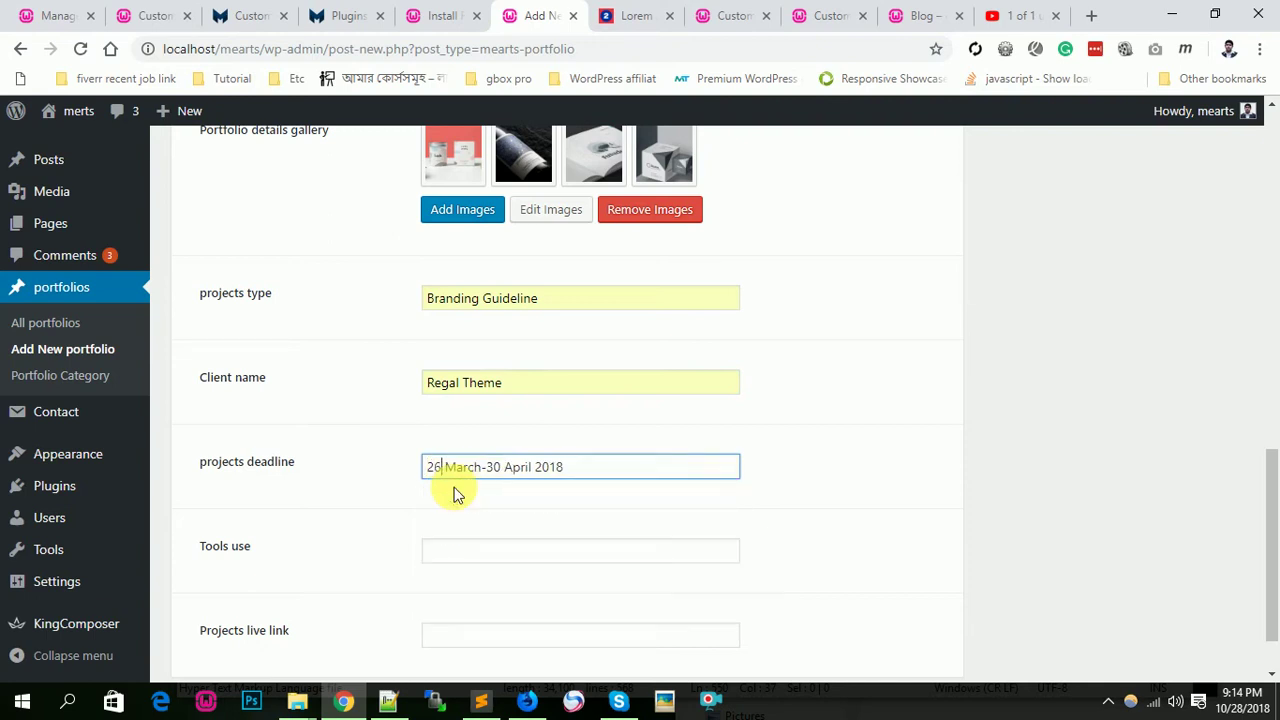
pyautogui.click(314, 528)
# Fill in the tools used for the project as Sublime text, Adobe Photoshop.
pyautogui.scroll(-1, 361, 531)
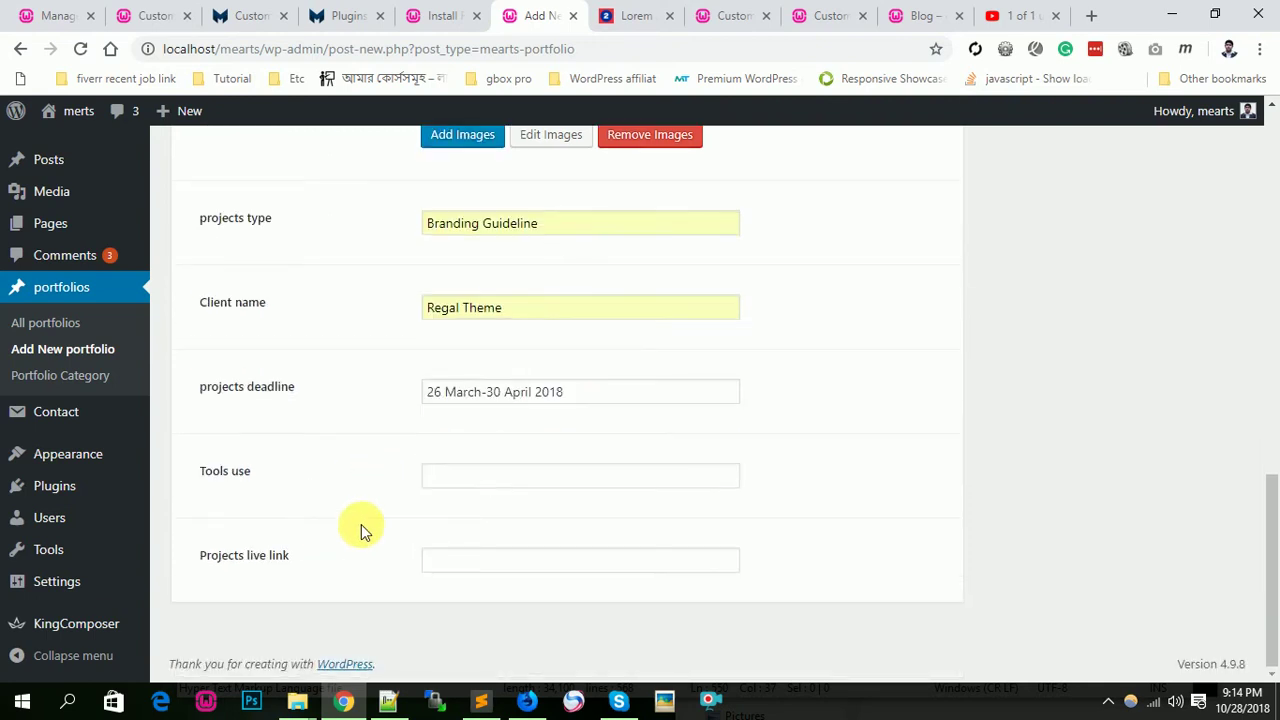
pyautogui.click(480, 480)
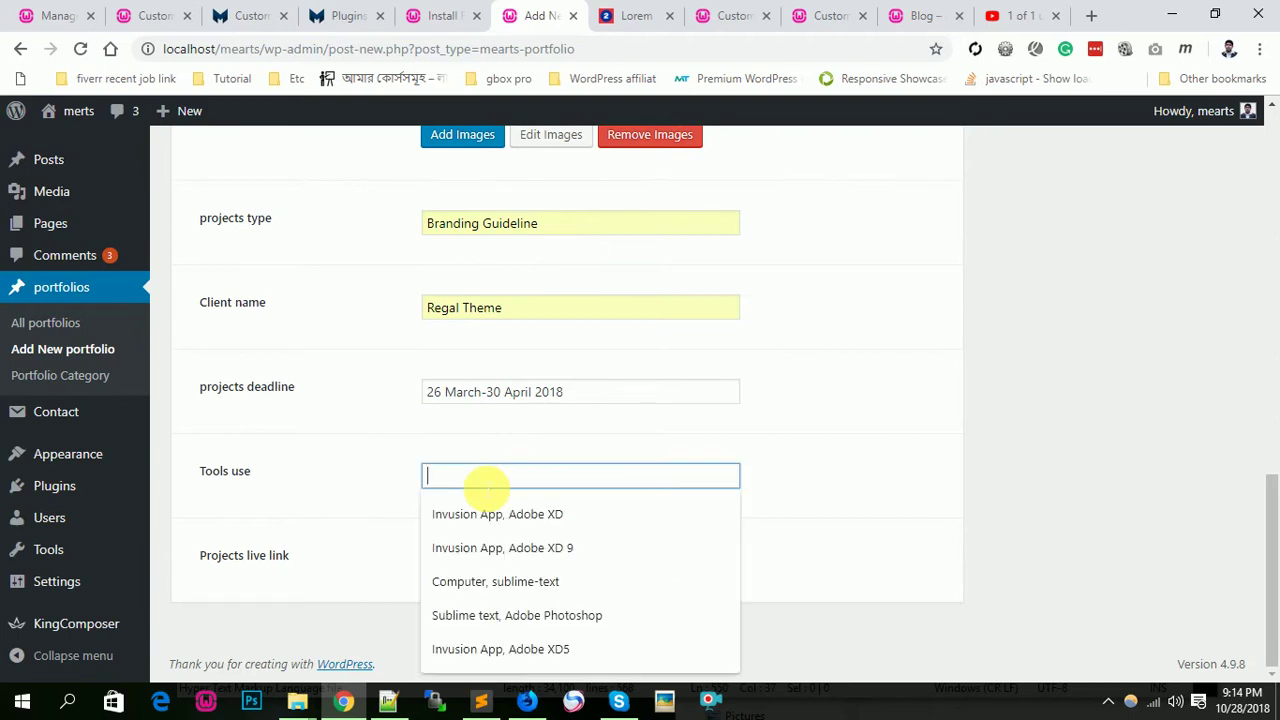
pyautogui.write('S')
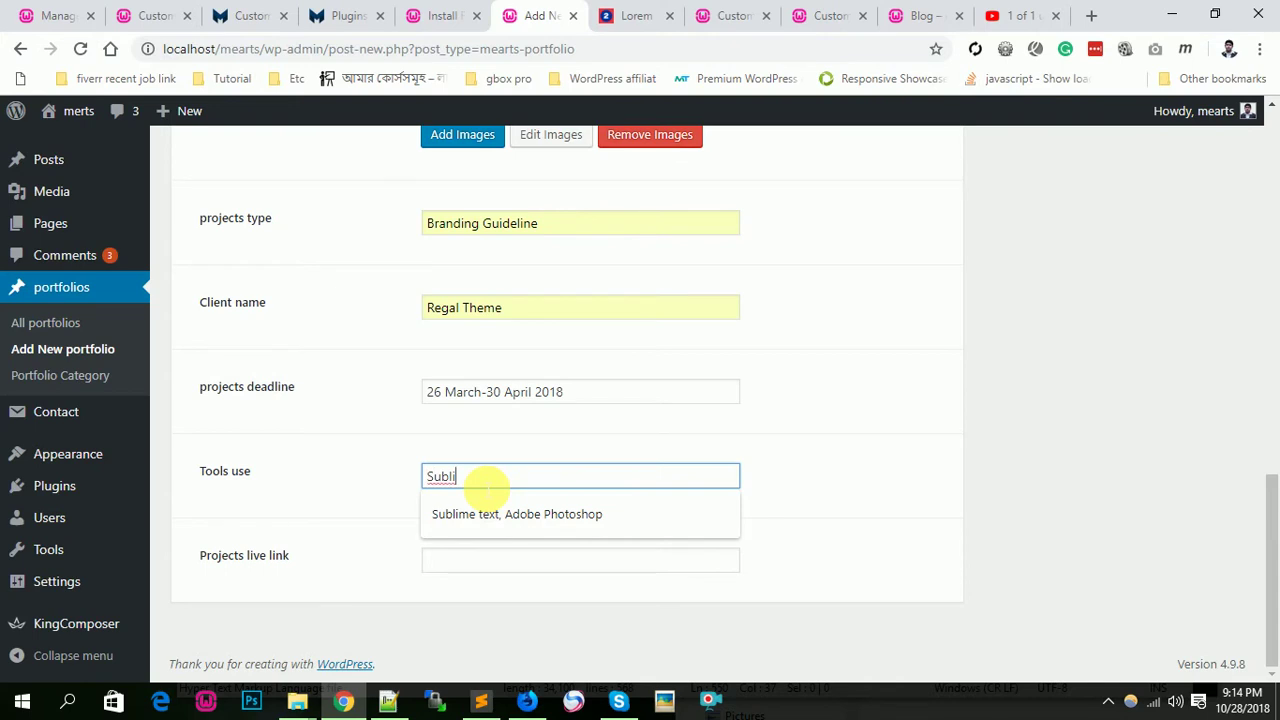
pyautogui.write('ubli')
pyautogui.click(503, 516)
pyautogui.click(354, 514)
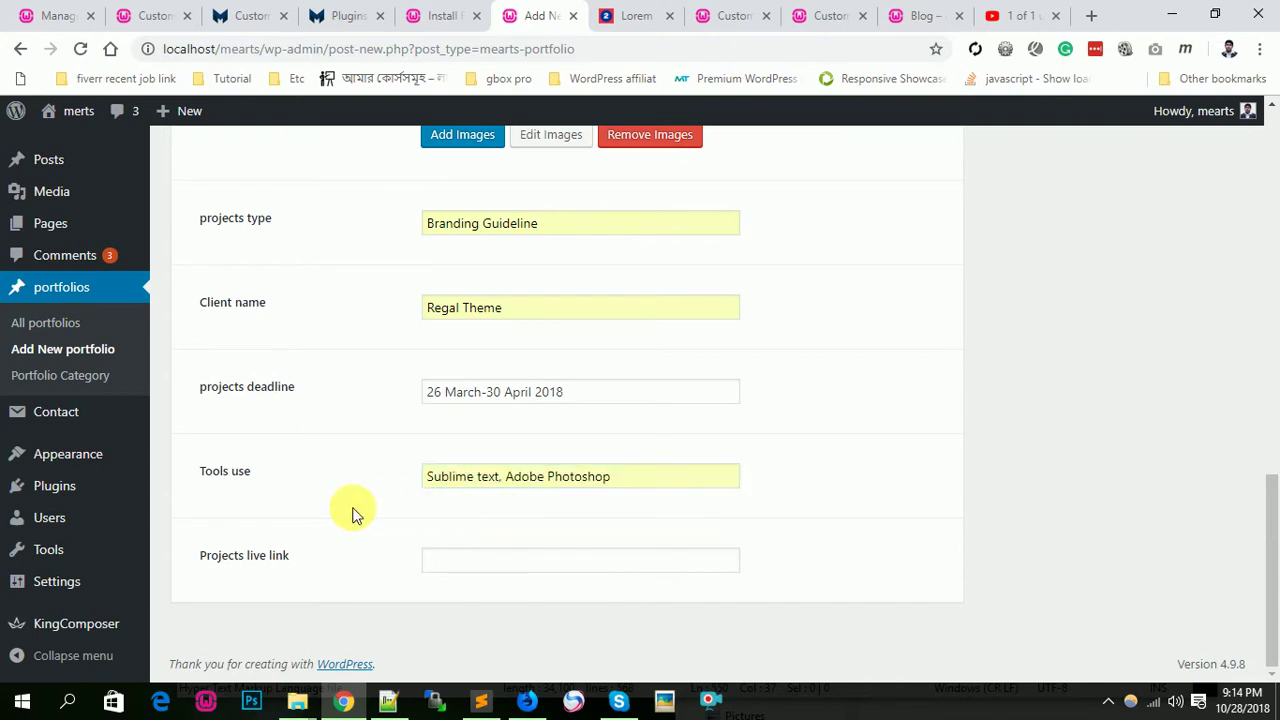
pyautogui.click(447, 556)
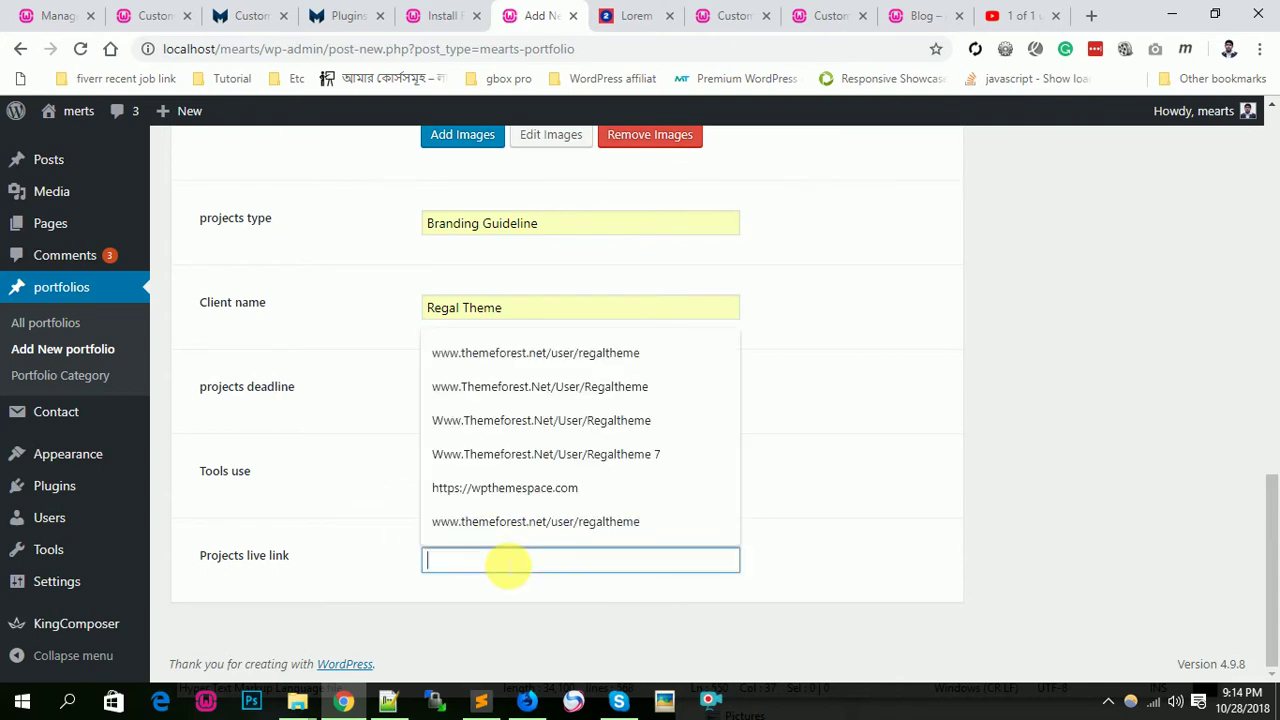
pyautogui.click(718, 8)
pyautogui.click(638, 15)
pyautogui.click(222, 48)
pyautogui.hotkey('ctrl', 'c')
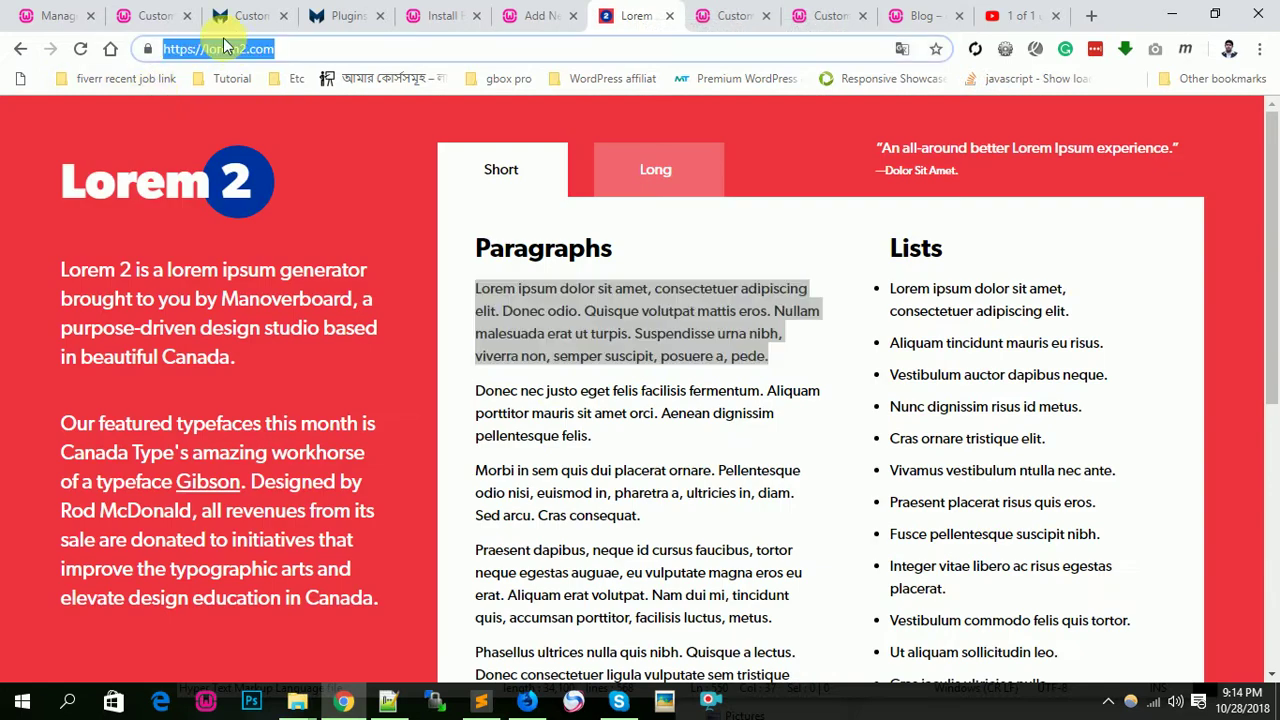
pyautogui.click(528, 15)
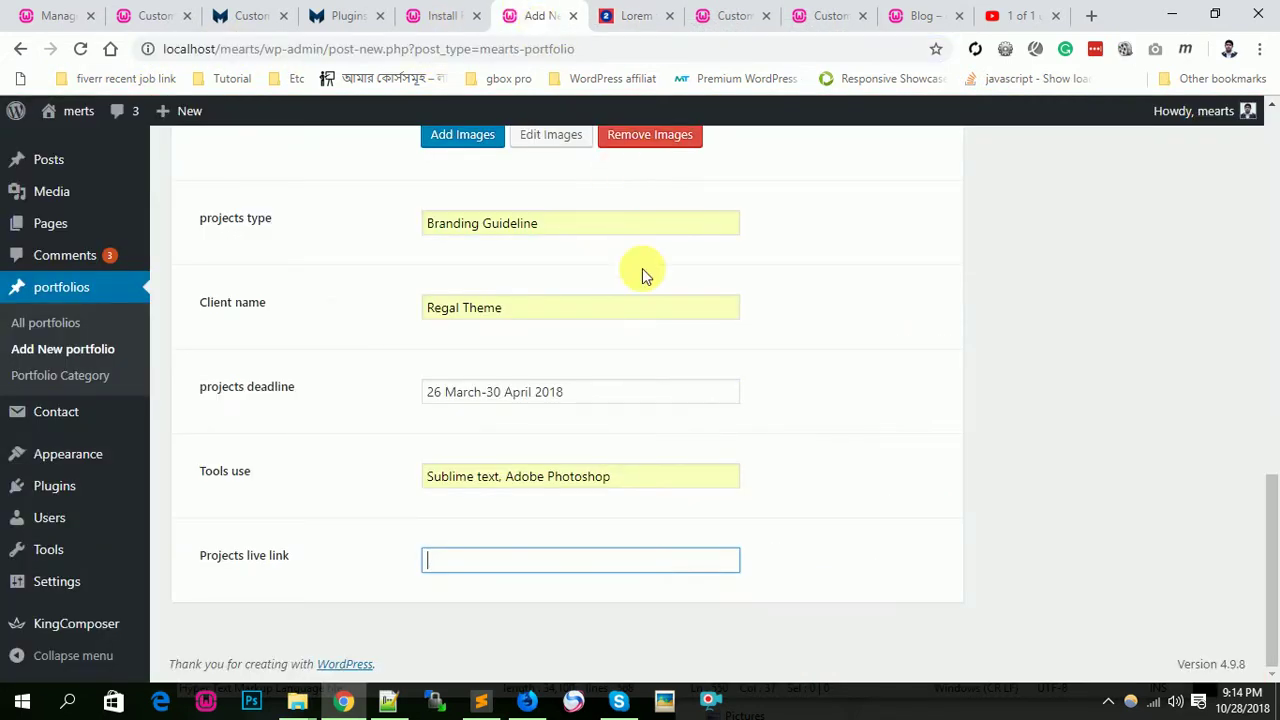
pyautogui.click(472, 566)
pyautogui.hotkey('ctrl', 'v')
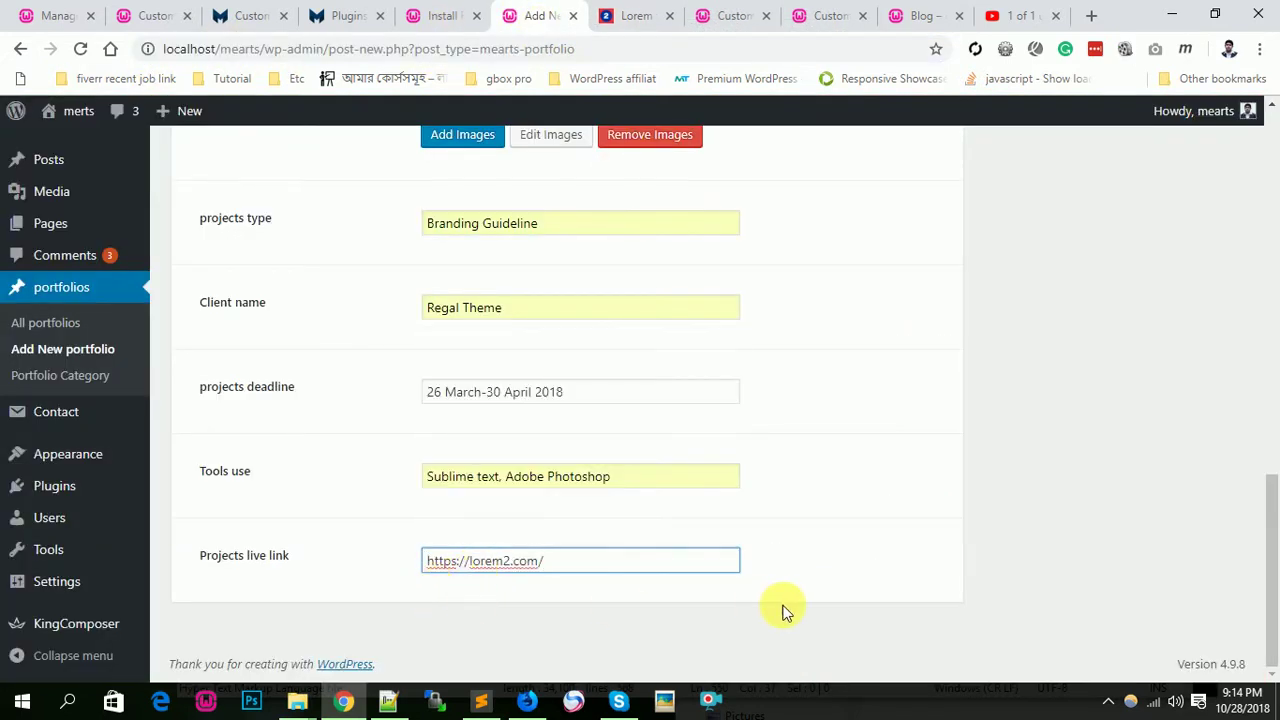
# Publish the portfolio item and open its public page in a separate browser tab.
pyautogui.scroll(15, 898, 514)
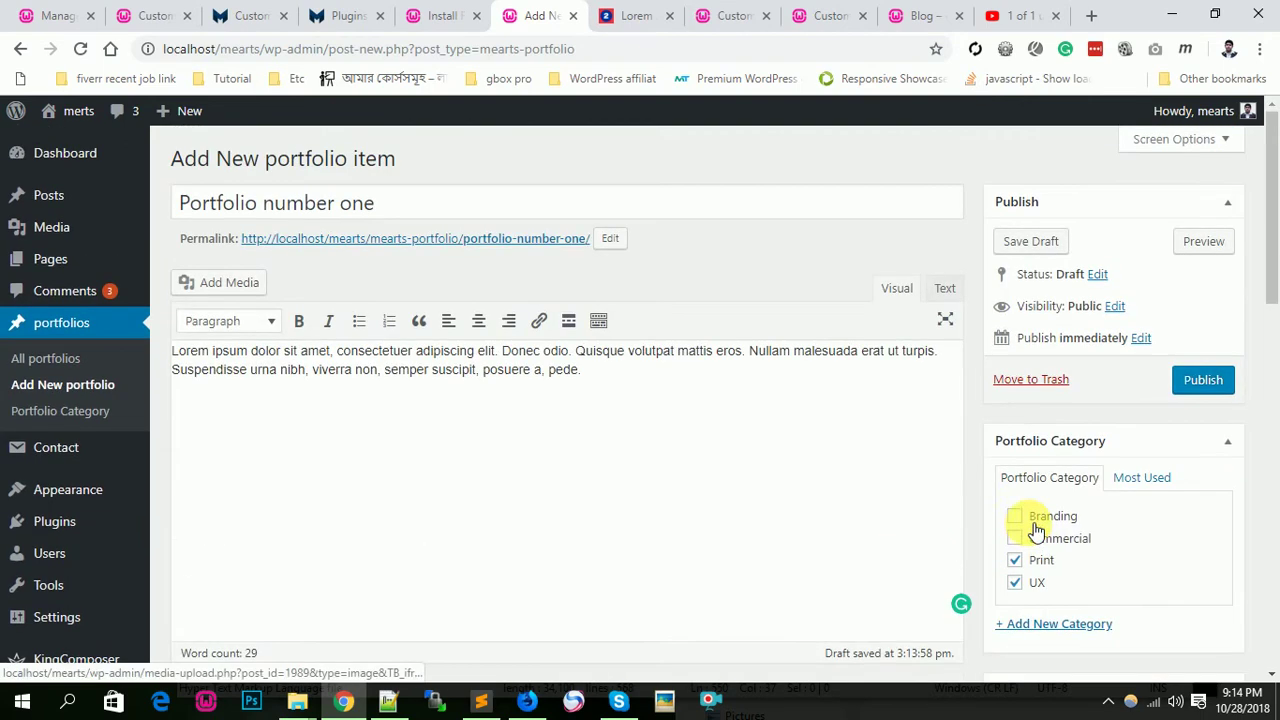
pyautogui.click(1205, 381)
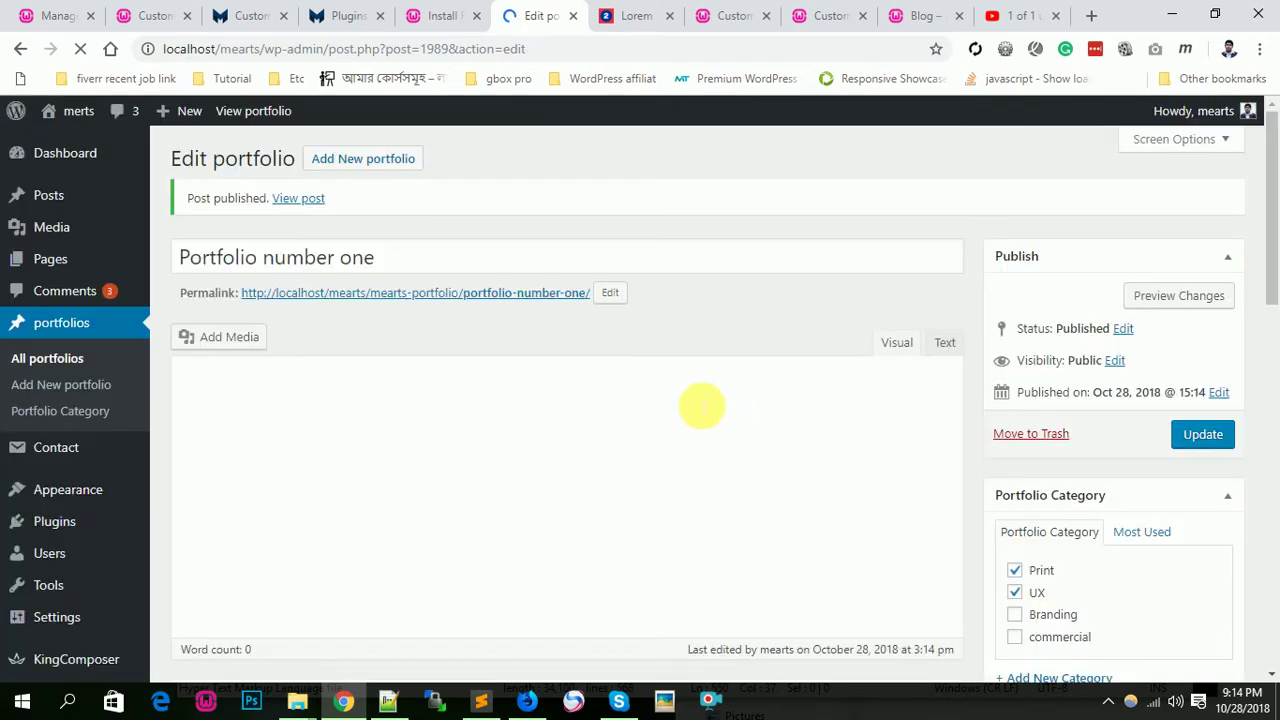
pyautogui.keyDown('ctrl'); pyautogui.click(312, 204); pyautogui.keyUp('ctrl')
pyautogui.click(588, 12)
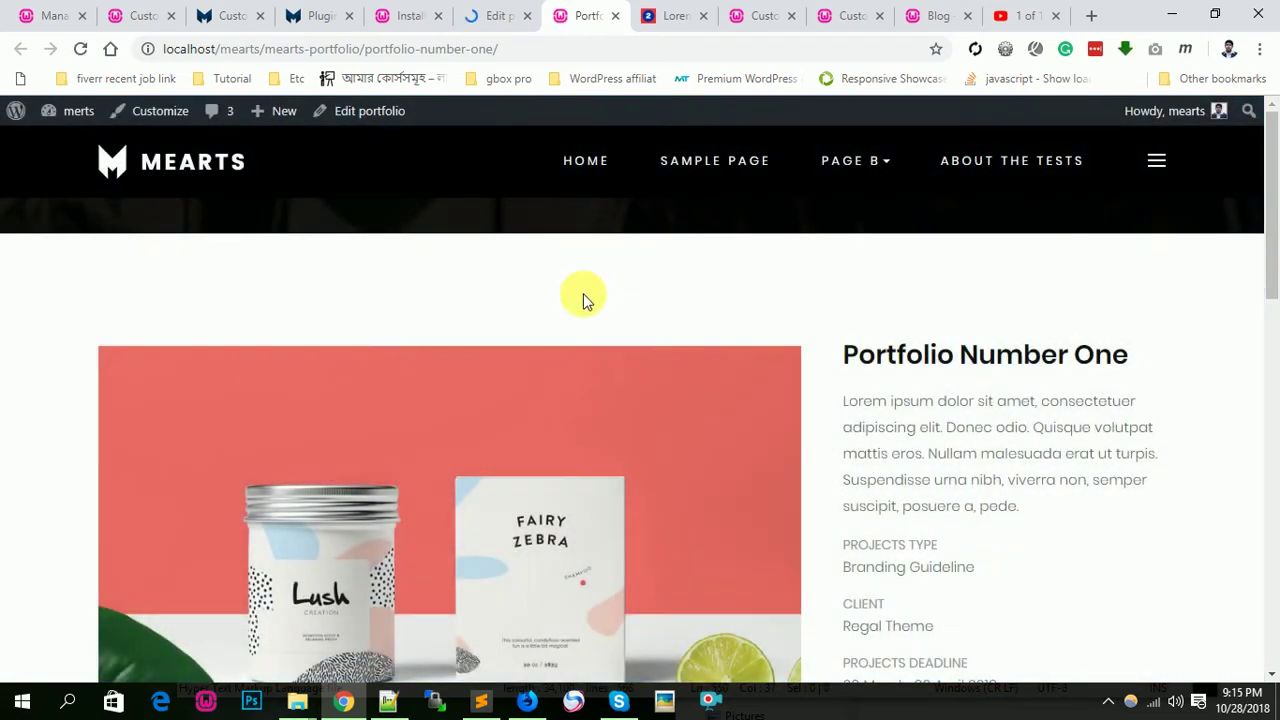
# Check the gallery images on the published portfolio page by browsing backwards through them in the lightbox.
pyautogui.scroll(-6, 587, 300)
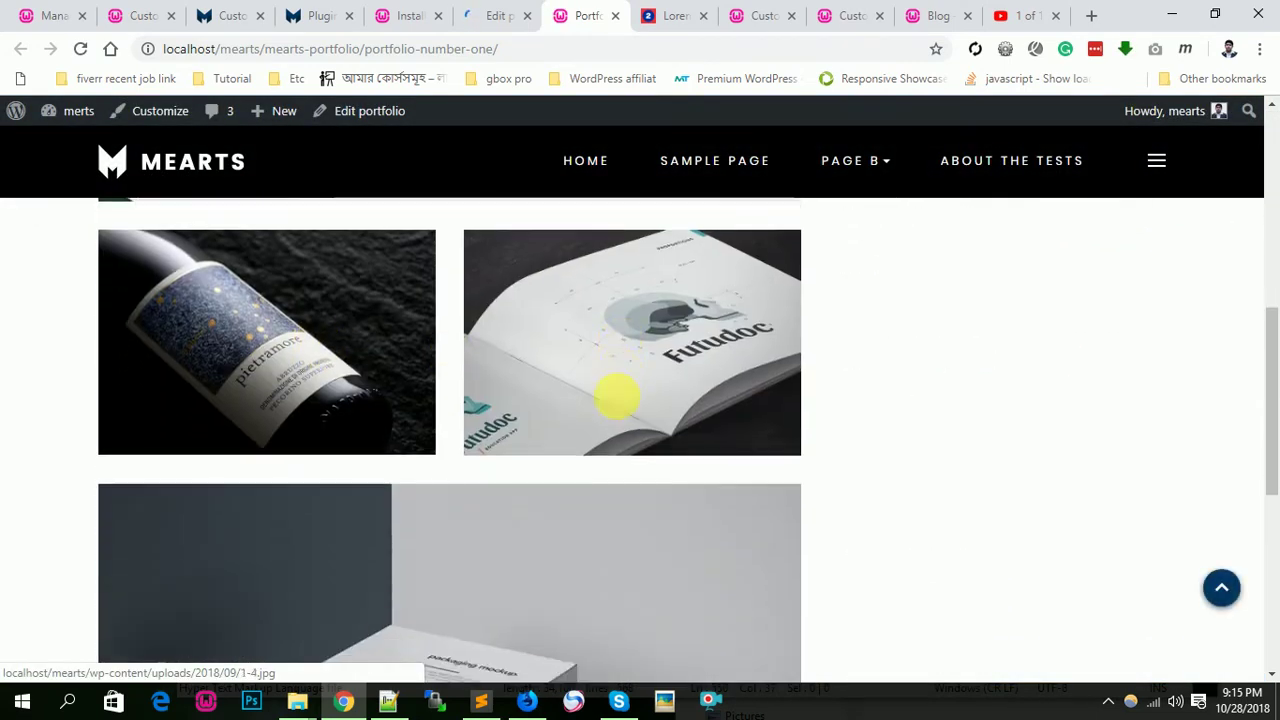
pyautogui.scroll(-3, 352, 444)
pyautogui.click(410, 372)
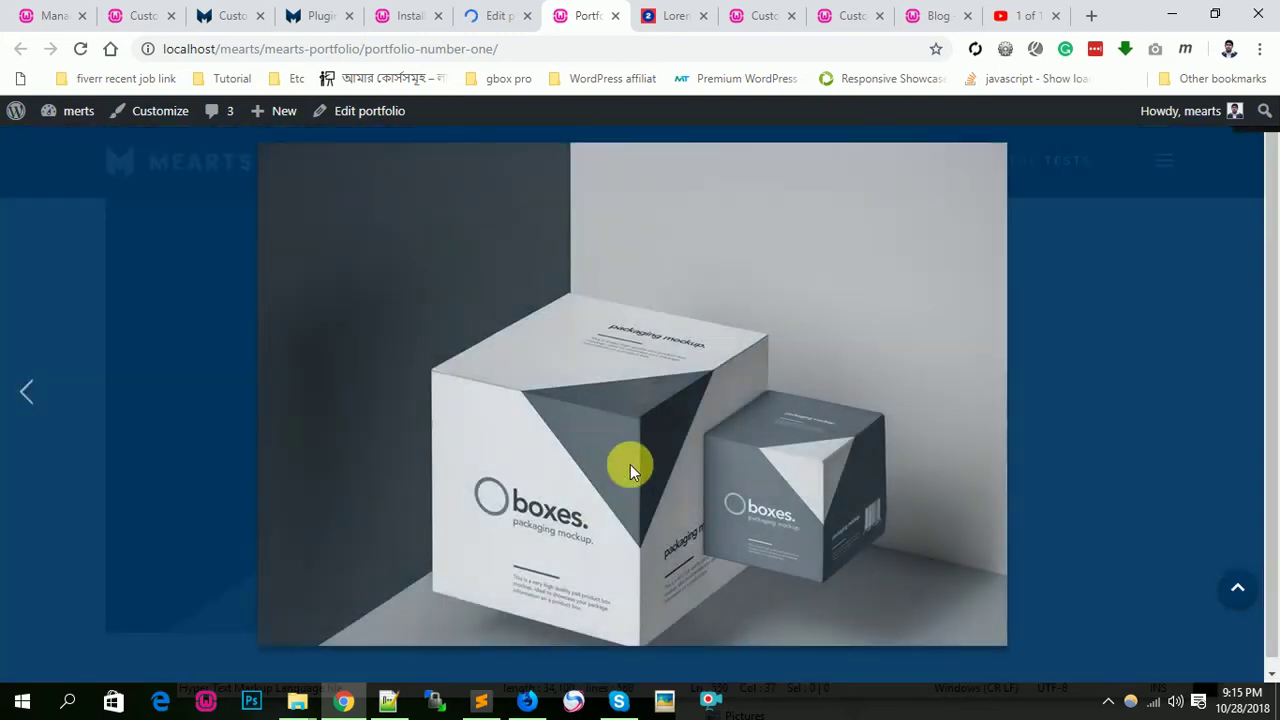
pyautogui.click(47, 406)
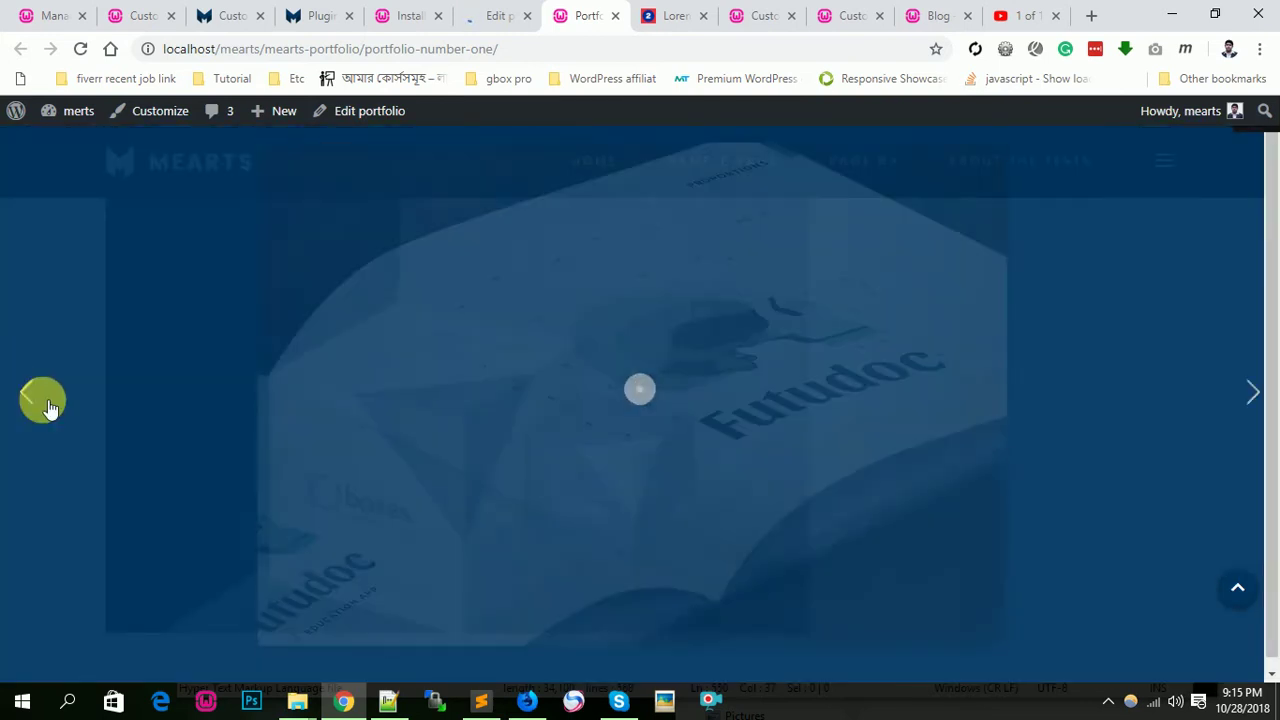
pyautogui.click(52, 405)
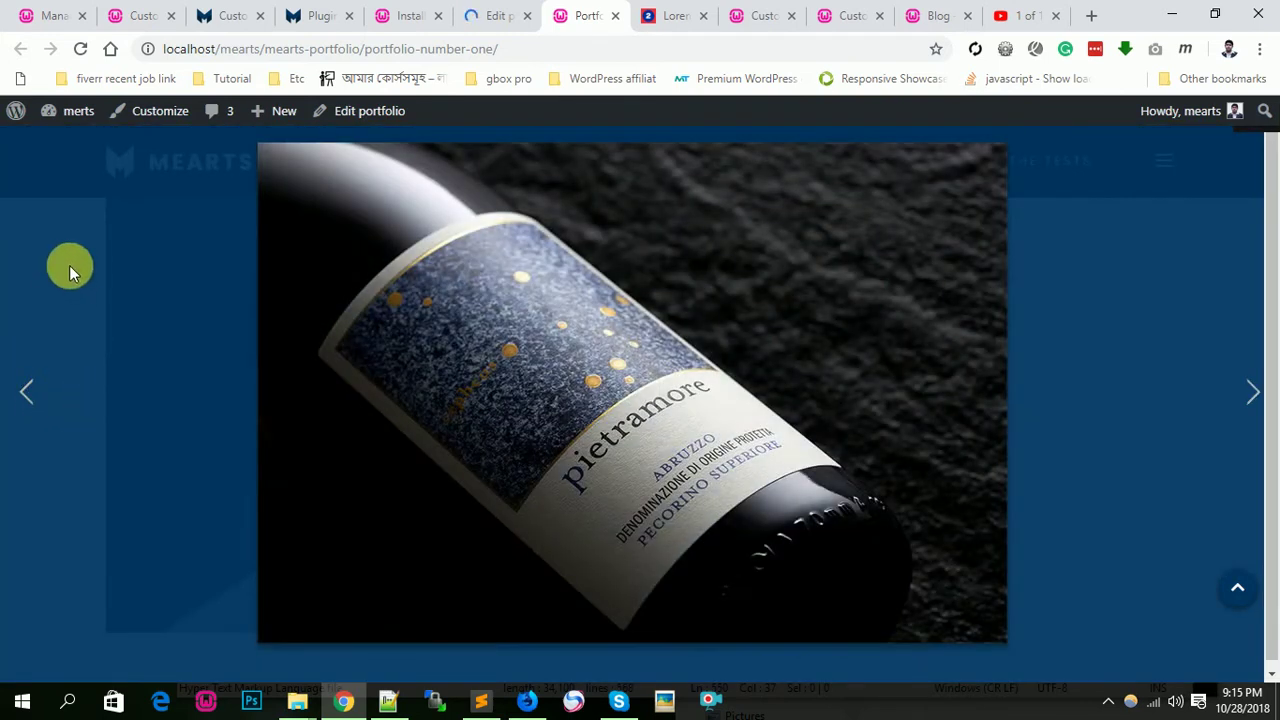
pyautogui.click(140, 360)
# Review the project details and the description text on the published portfolio page.
pyautogui.scroll(5, 267, 433)
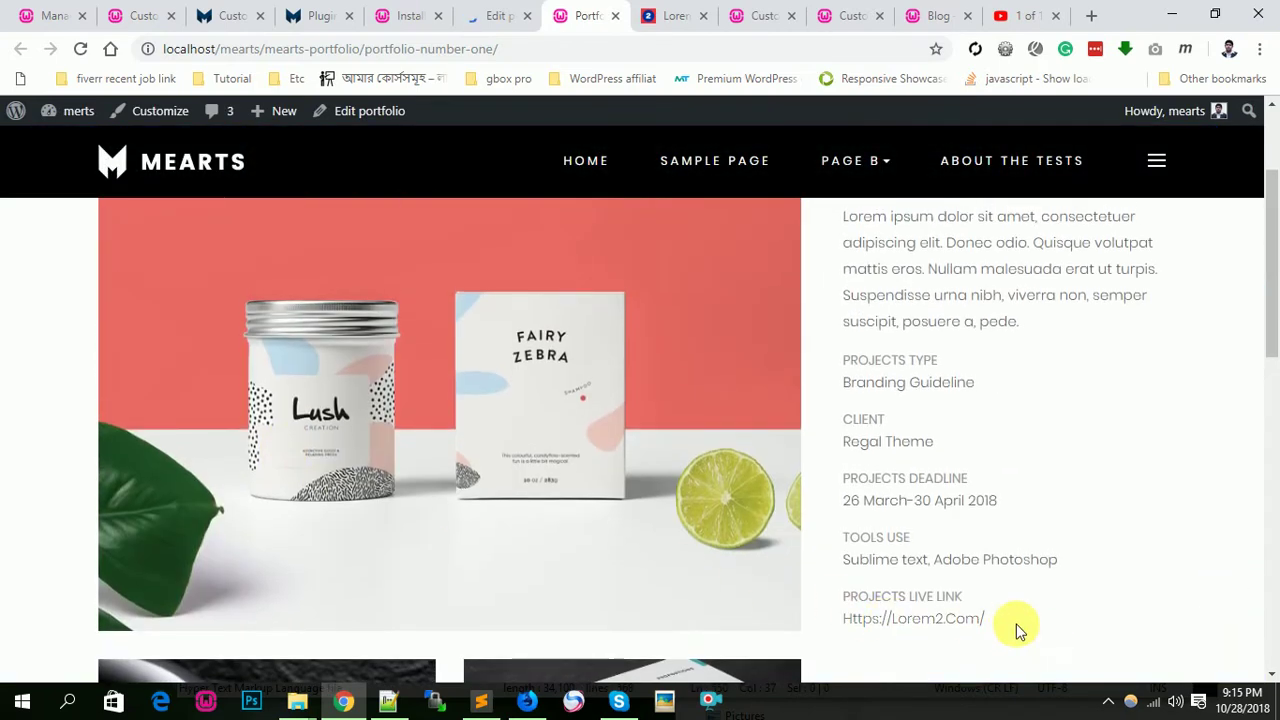
pyautogui.moveTo(1014, 628); pyautogui.dragTo(843, 386)
pyautogui.click(914, 457)
pyautogui.scroll(2, 877, 491)
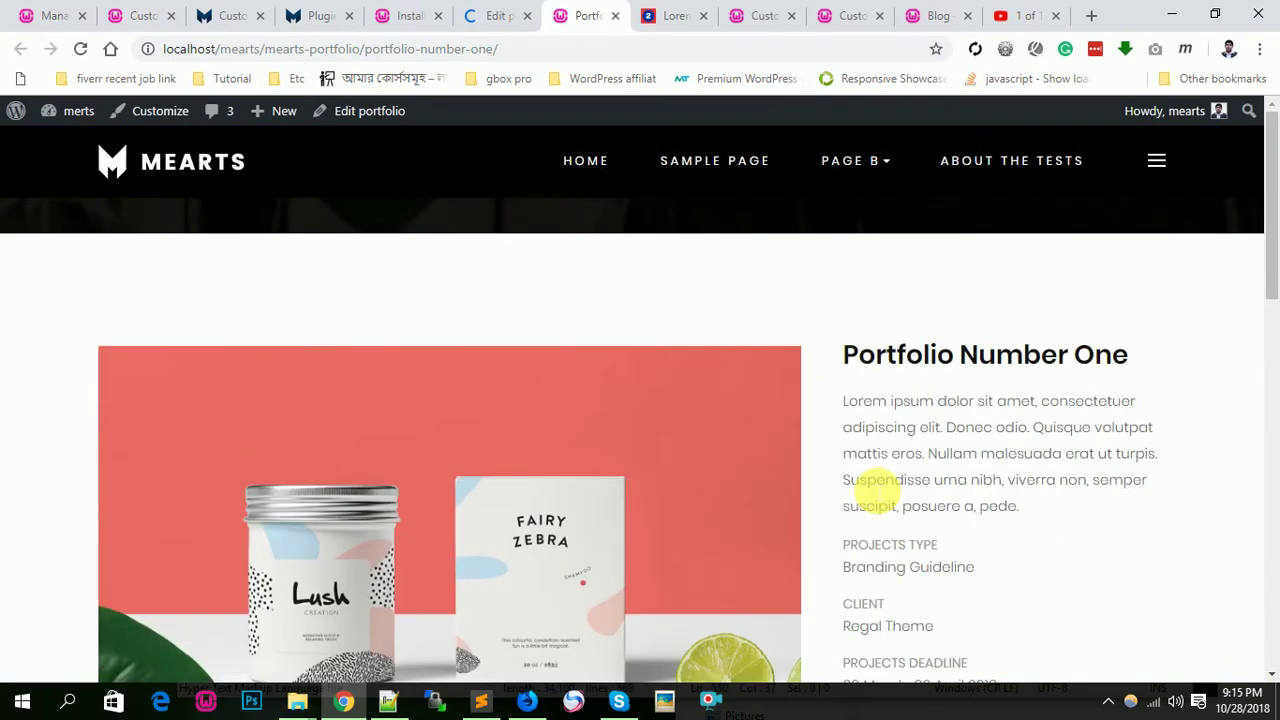
pyautogui.moveTo(1018, 506); pyautogui.dragTo(843, 400)
pyautogui.click(177, 291)
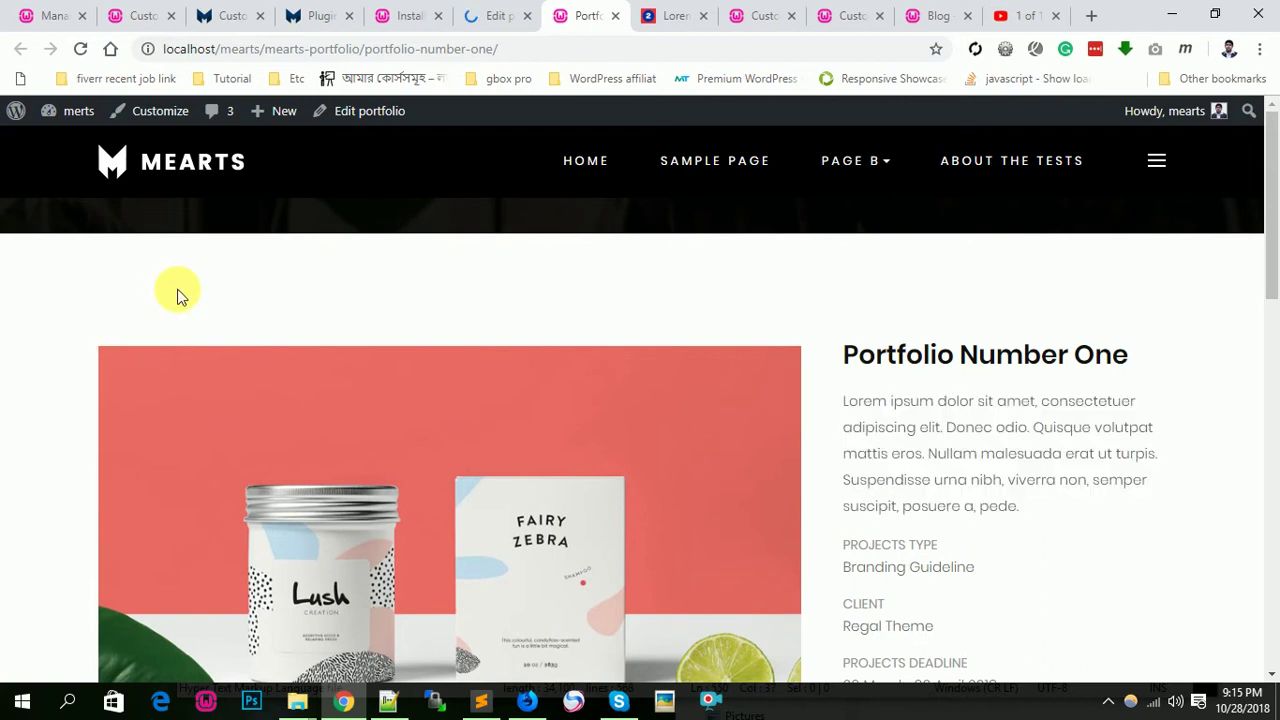
# Return to the WordPress admin and look through the list of all portfolio items.
pyautogui.hotkey('ctrl', 'shift', 'Tab')
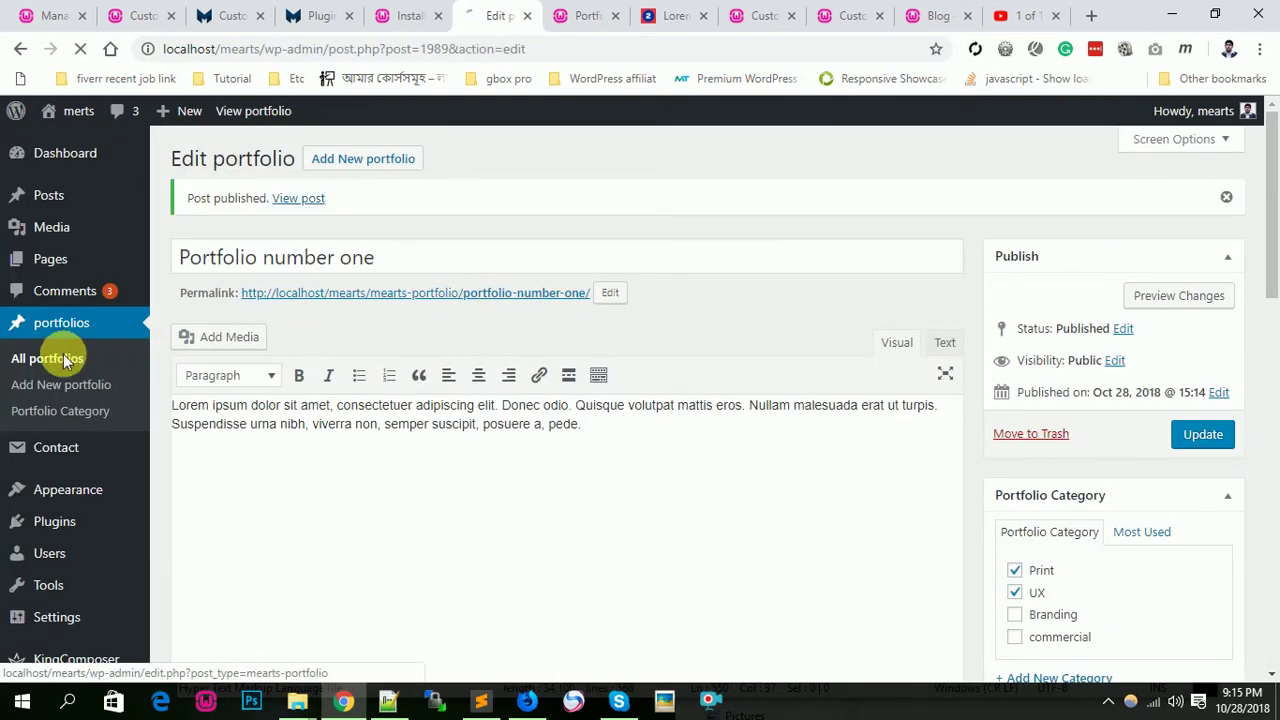
pyautogui.click(63, 358)
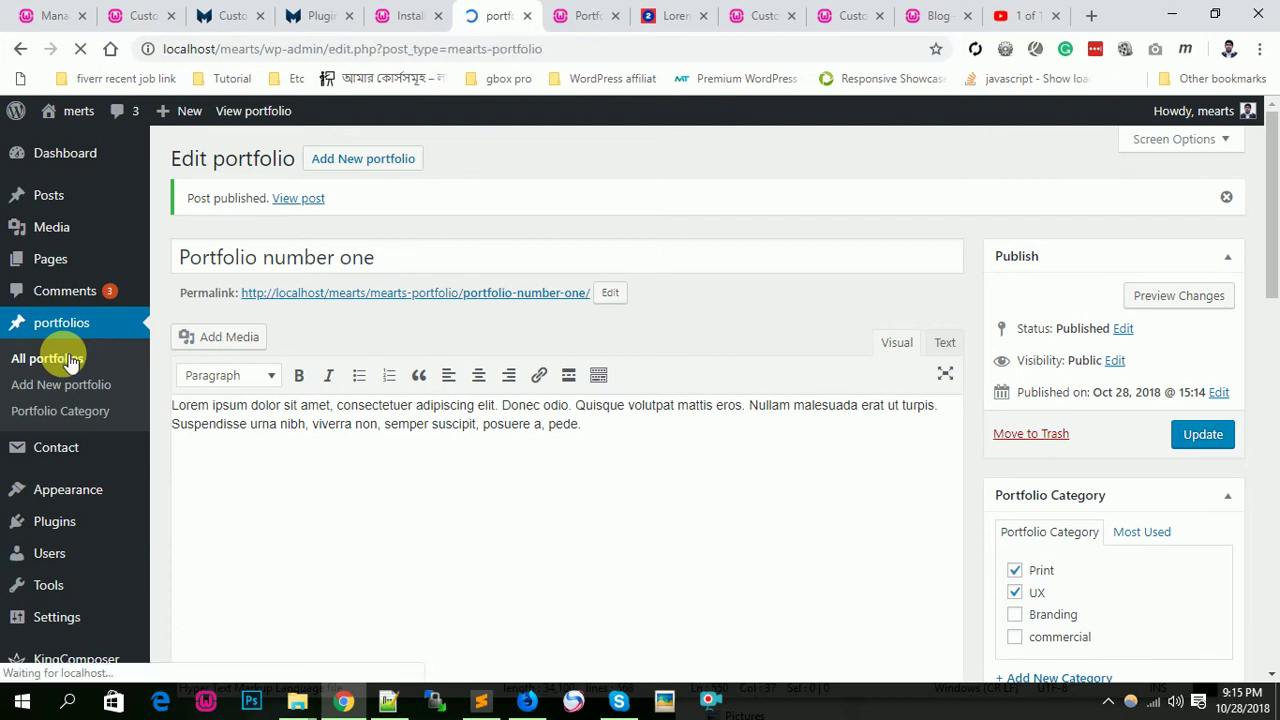
pyautogui.scroll(-1, 320, 300)
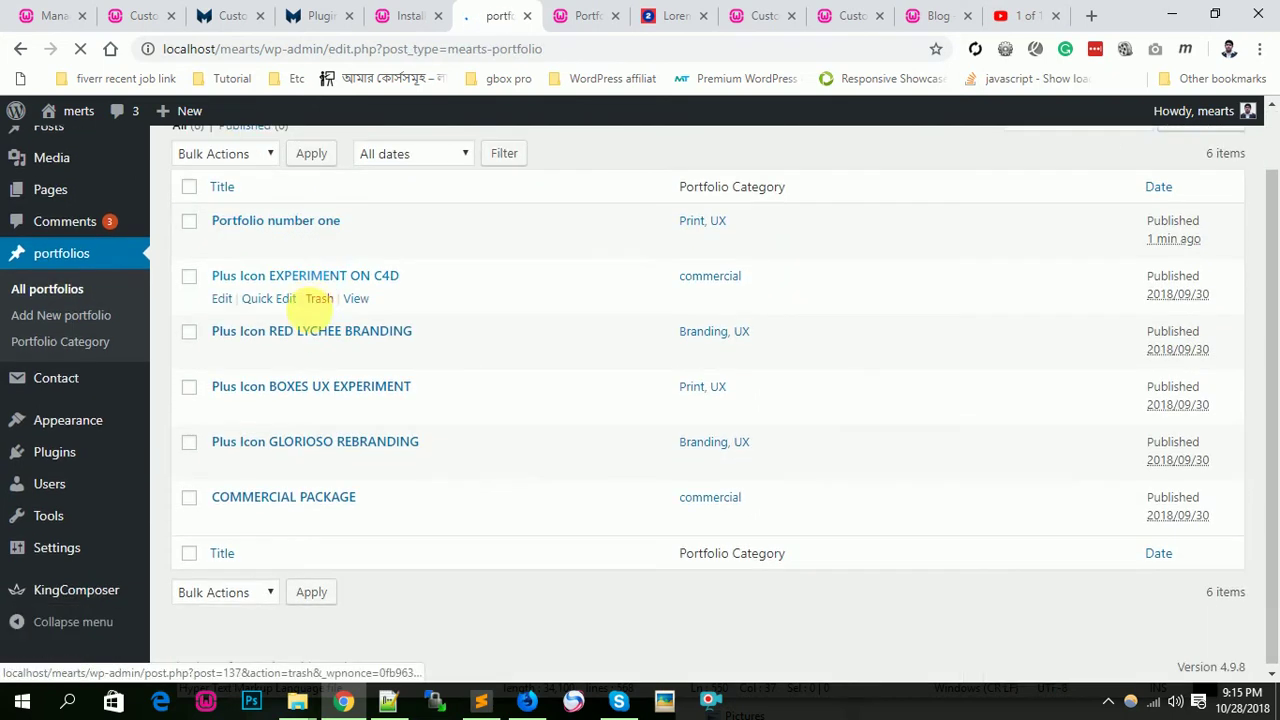
pyautogui.scroll(1, 295, 438)
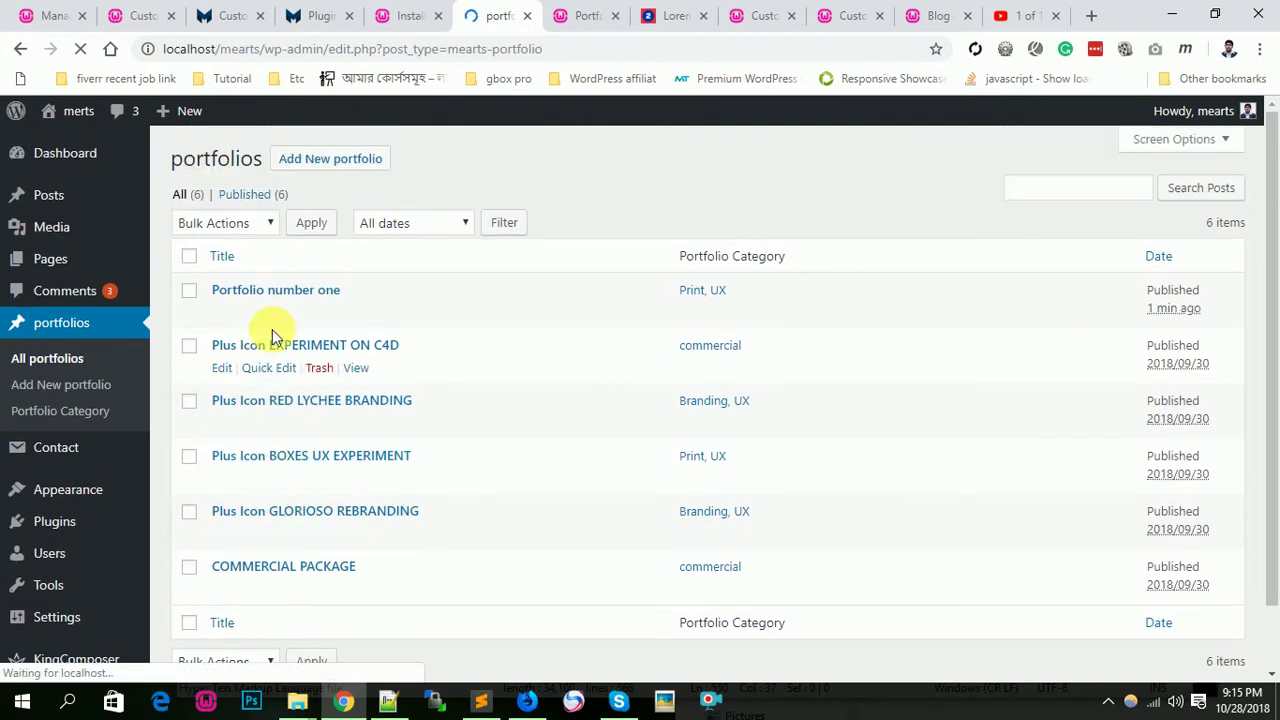
pyautogui.click(283, 406)
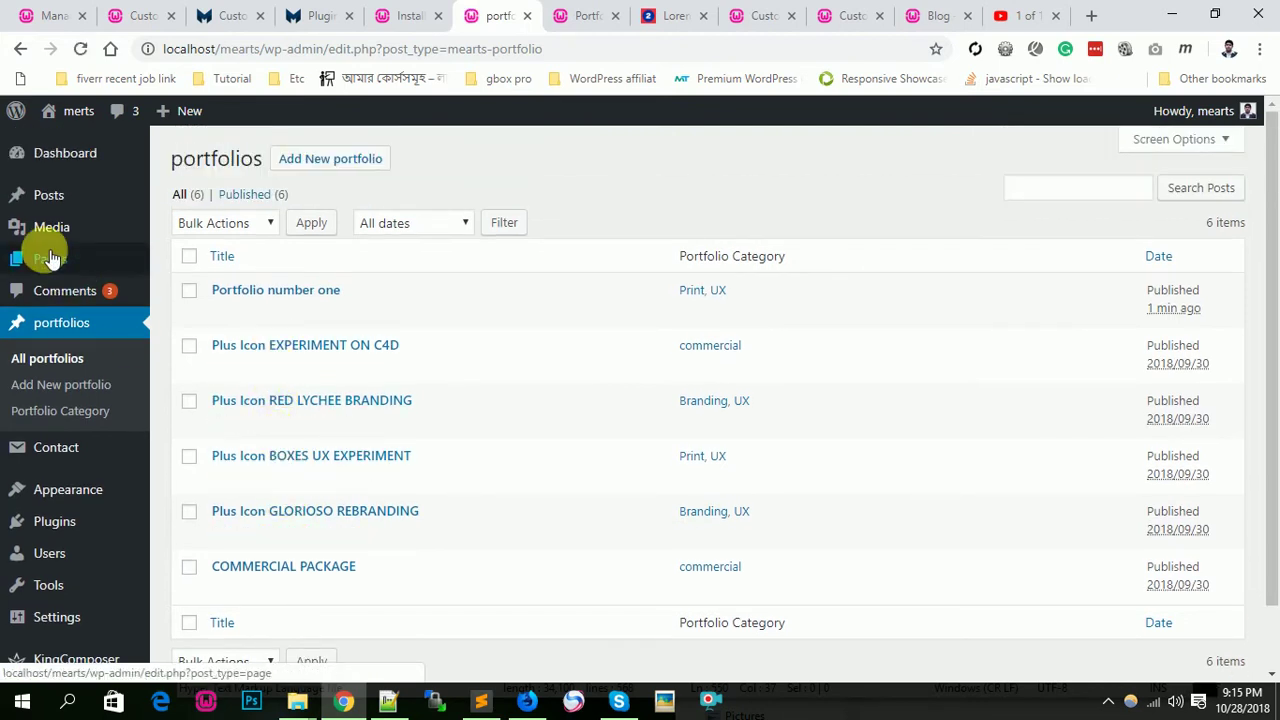
# Start a new page in a separate browser tab and title it Show portfolio.
pyautogui.moveTo(51, 262)
pyautogui.keyDown('ctrl'); pyautogui.click(199, 292); pyautogui.keyUp('ctrl')
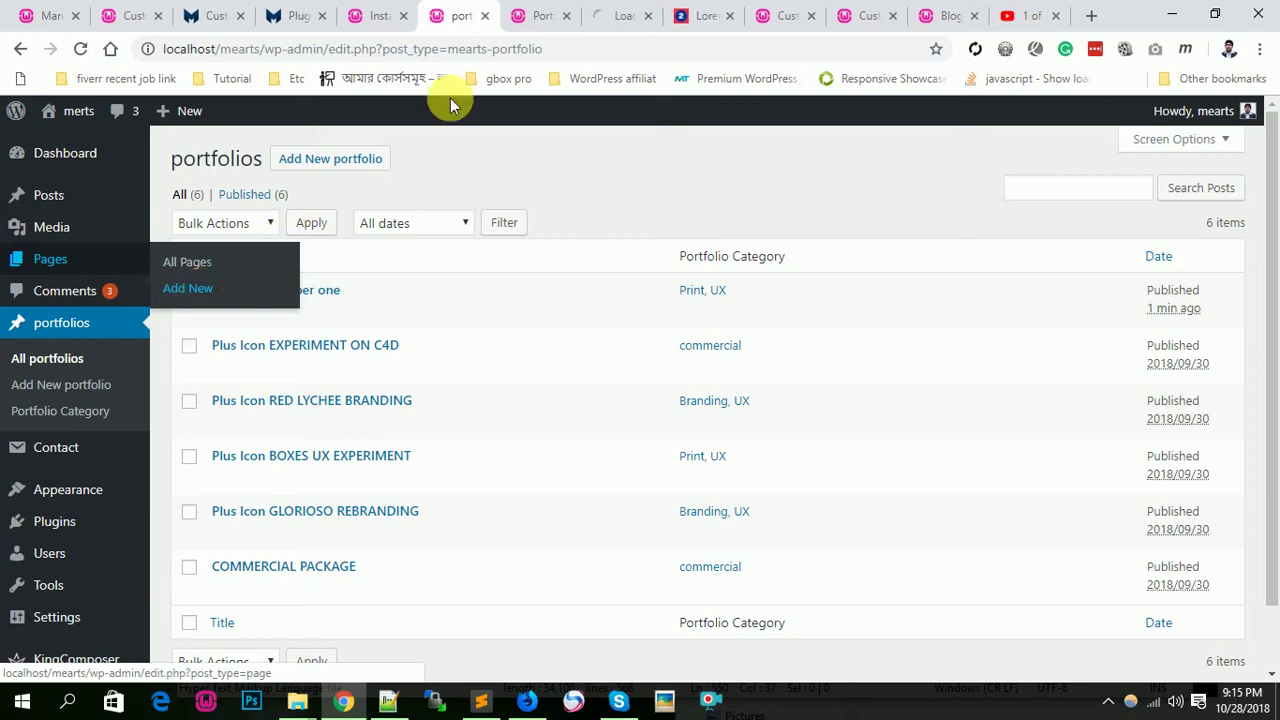
pyautogui.click(624, 15)
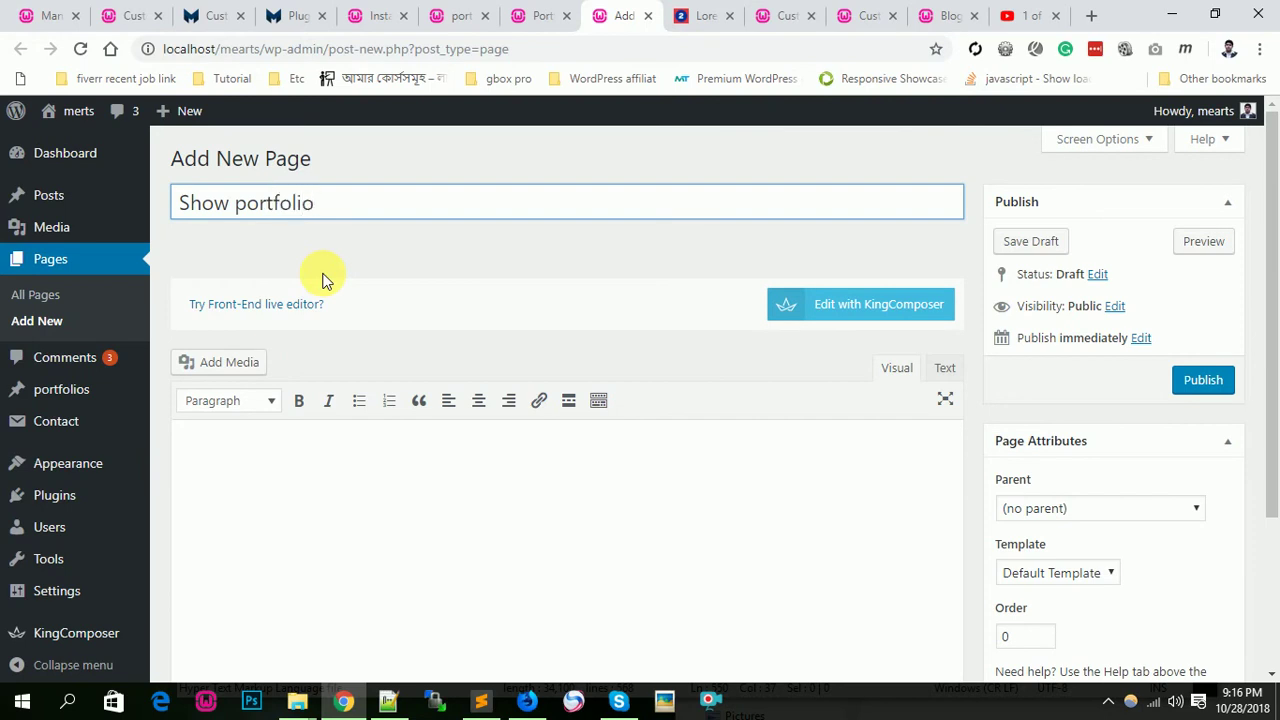
# Switch the Show portfolio page to the KingComposer editor and add a one-column row.
pyautogui.click(879, 319)
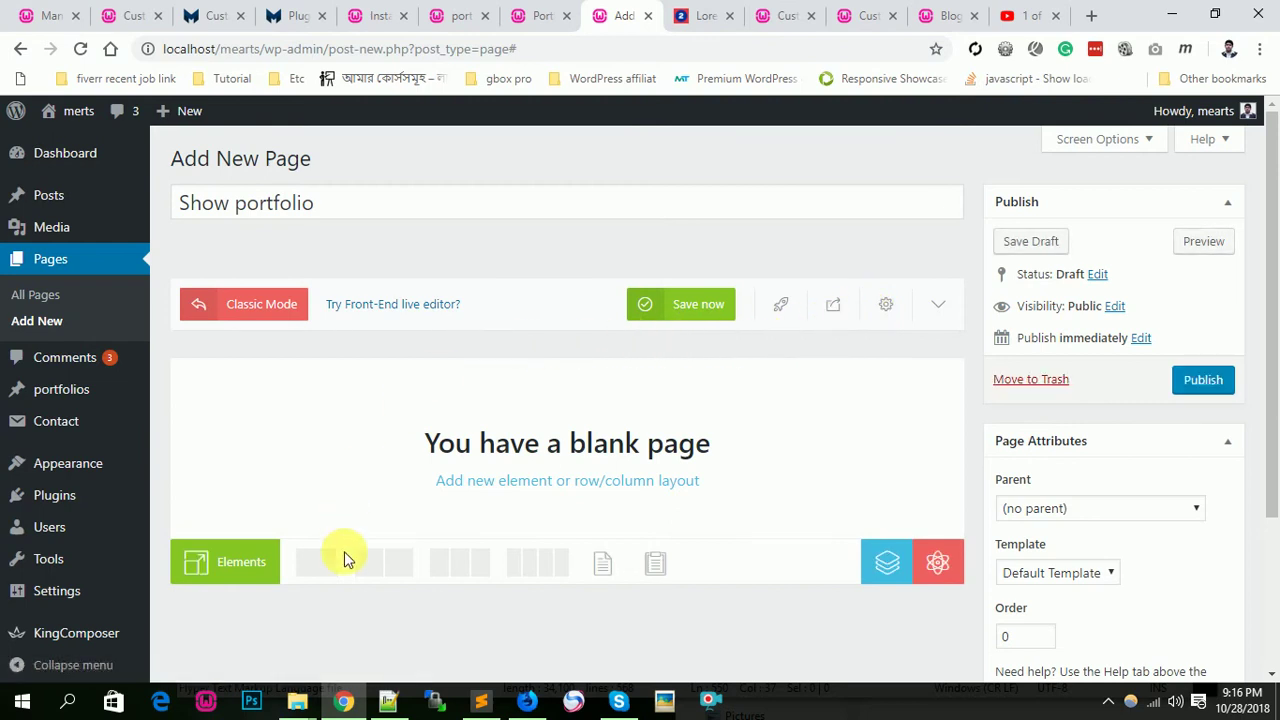
pyautogui.click(320, 565)
pyautogui.scroll(-2, 320, 568)
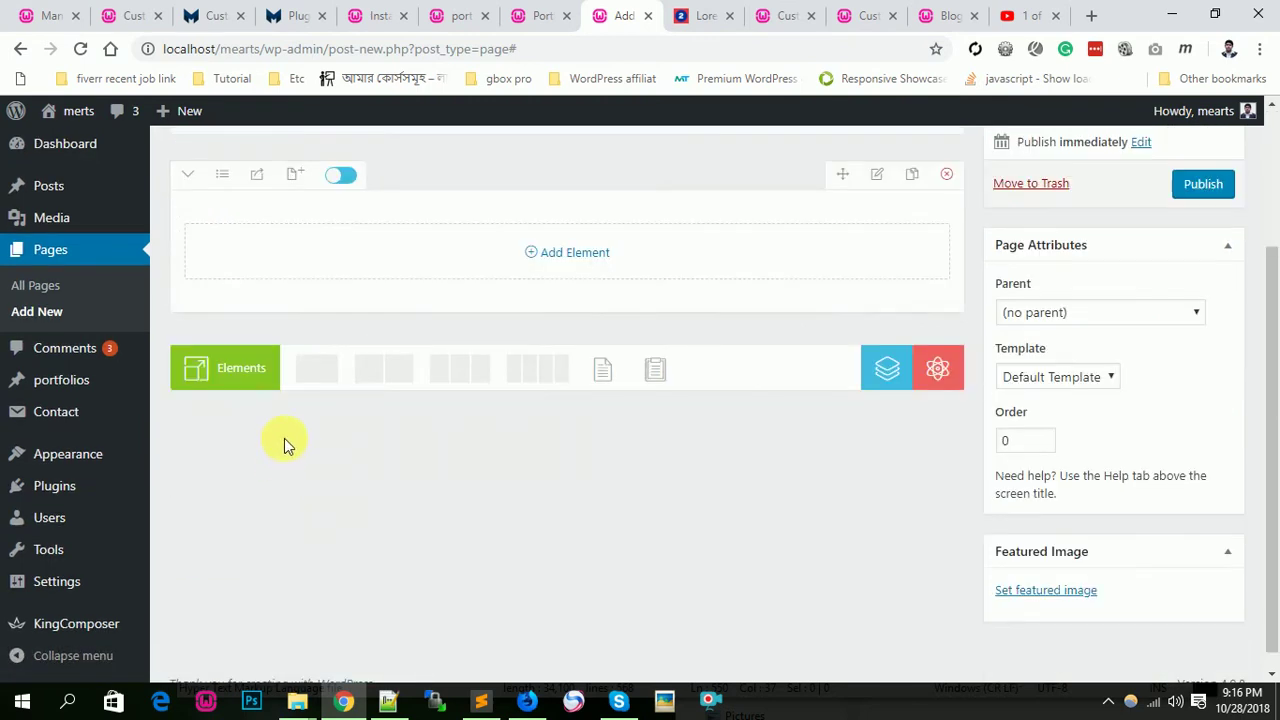
# Add the Mearts portfolio Section element to the row and set its category menu order to Ascending order.
pyautogui.click(580, 252)
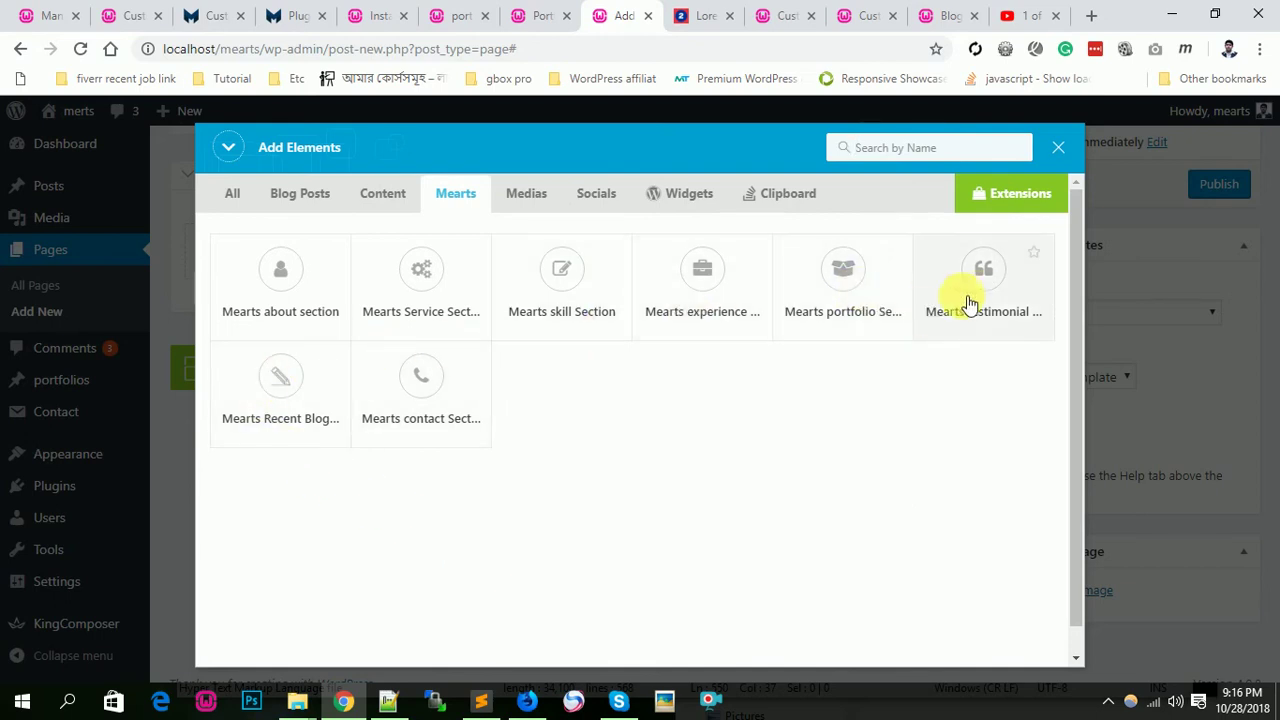
pyautogui.click(851, 286)
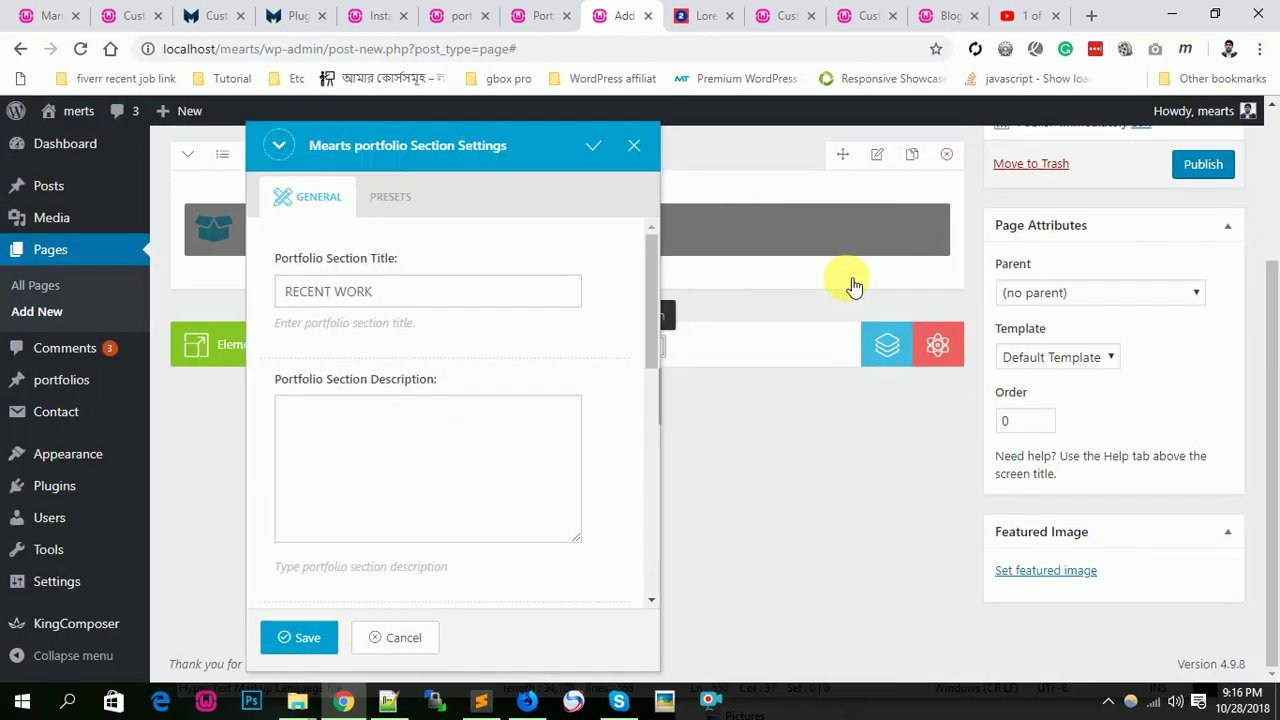
pyautogui.click(349, 434)
pyautogui.scroll(-3, 390, 445)
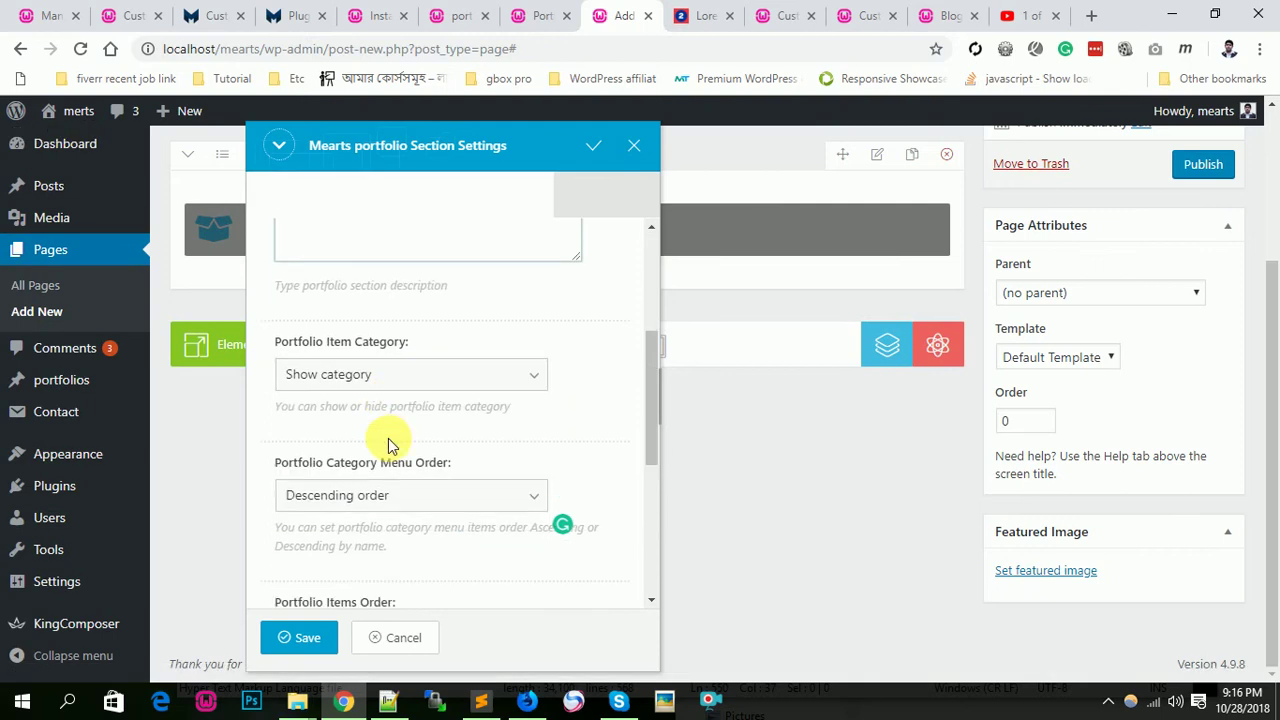
pyautogui.click(437, 375)
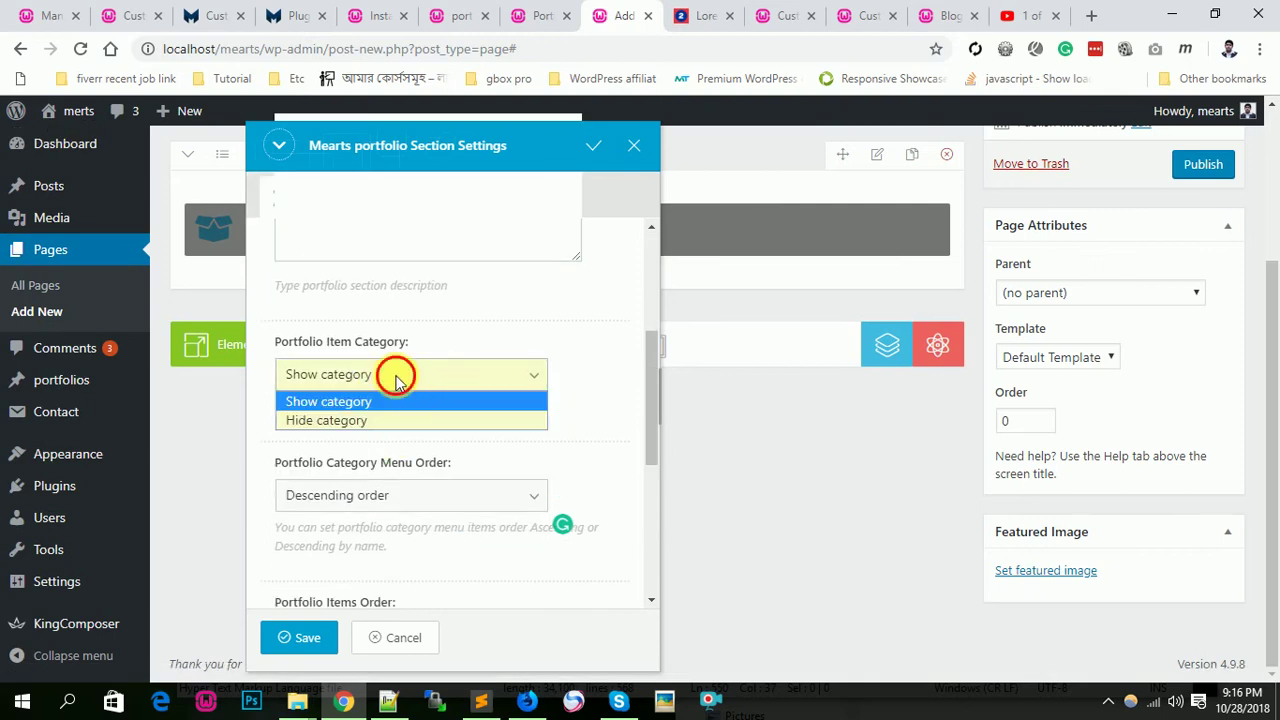
pyautogui.click(394, 373)
pyautogui.click(414, 500)
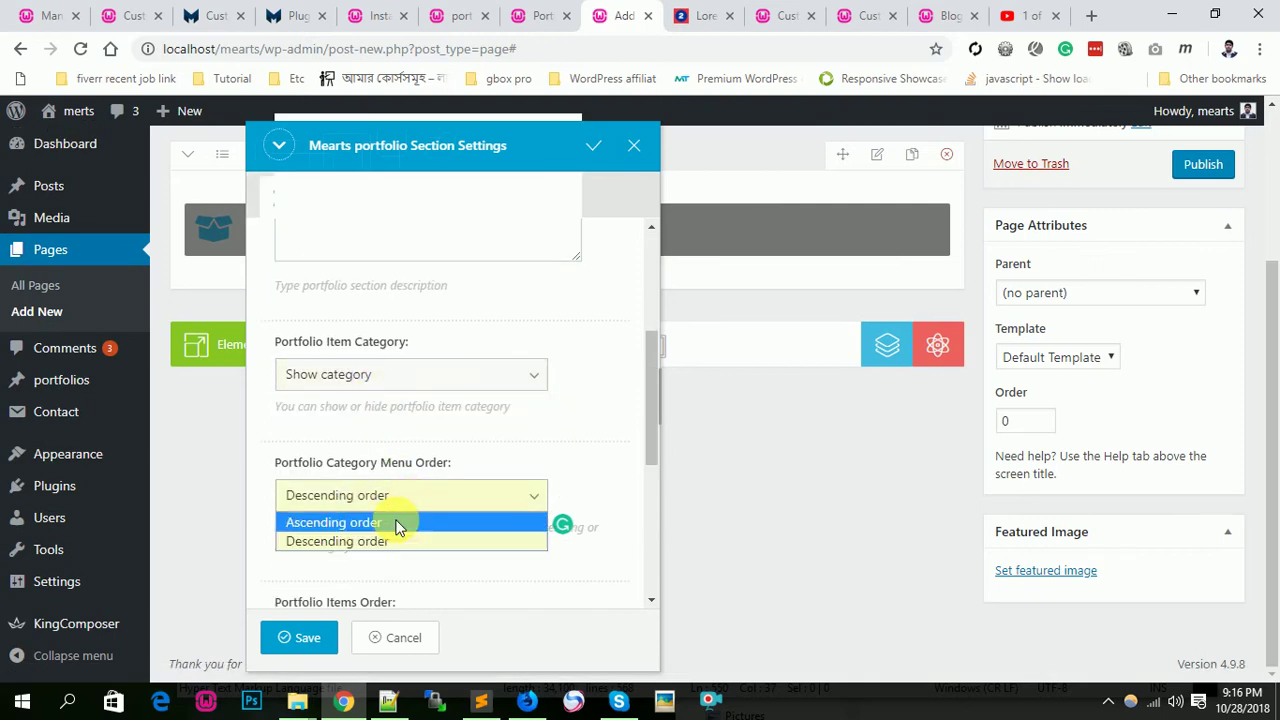
pyautogui.click(394, 522)
# Check the items order, lightbox and section ID options, and save the Mearts portfolio section settings.
pyautogui.scroll(-3, 423, 480)
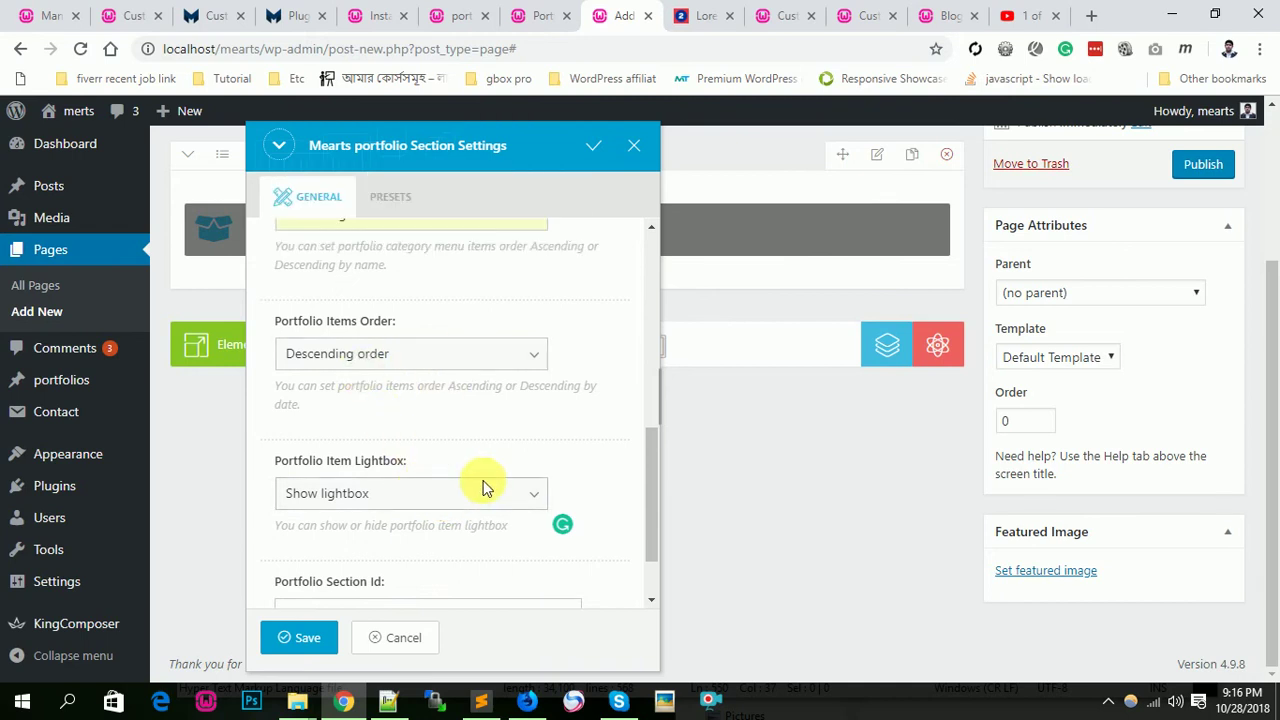
pyautogui.click(423, 493)
pyautogui.scroll(-1, 423, 493)
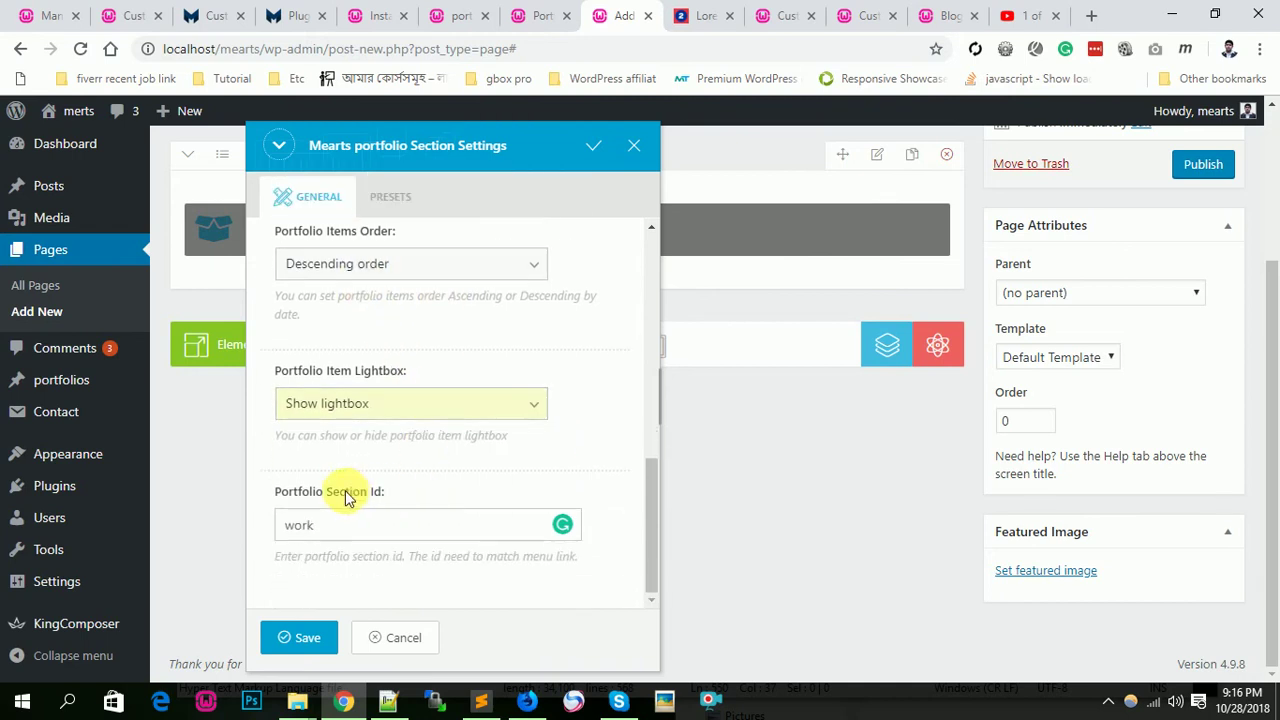
pyautogui.click(373, 537)
pyautogui.scroll(10, 408, 455)
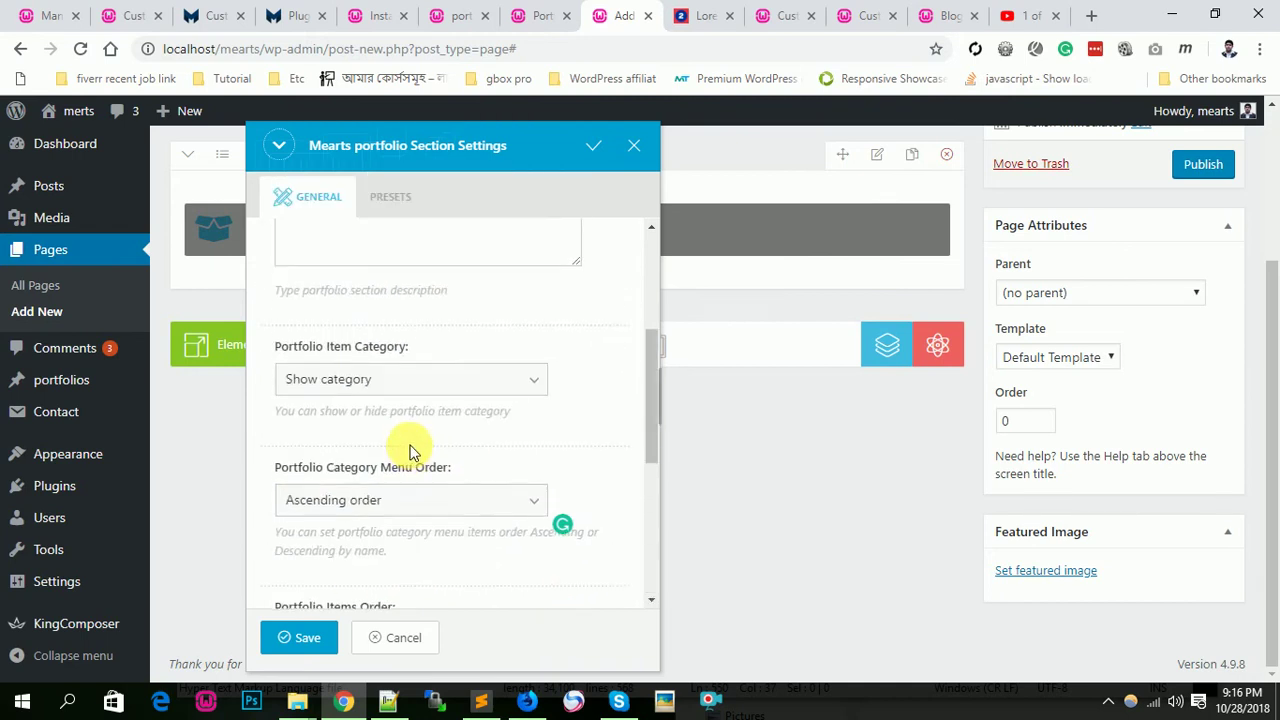
pyautogui.scroll(-3, 389, 463)
pyautogui.scroll(-5, 333, 594)
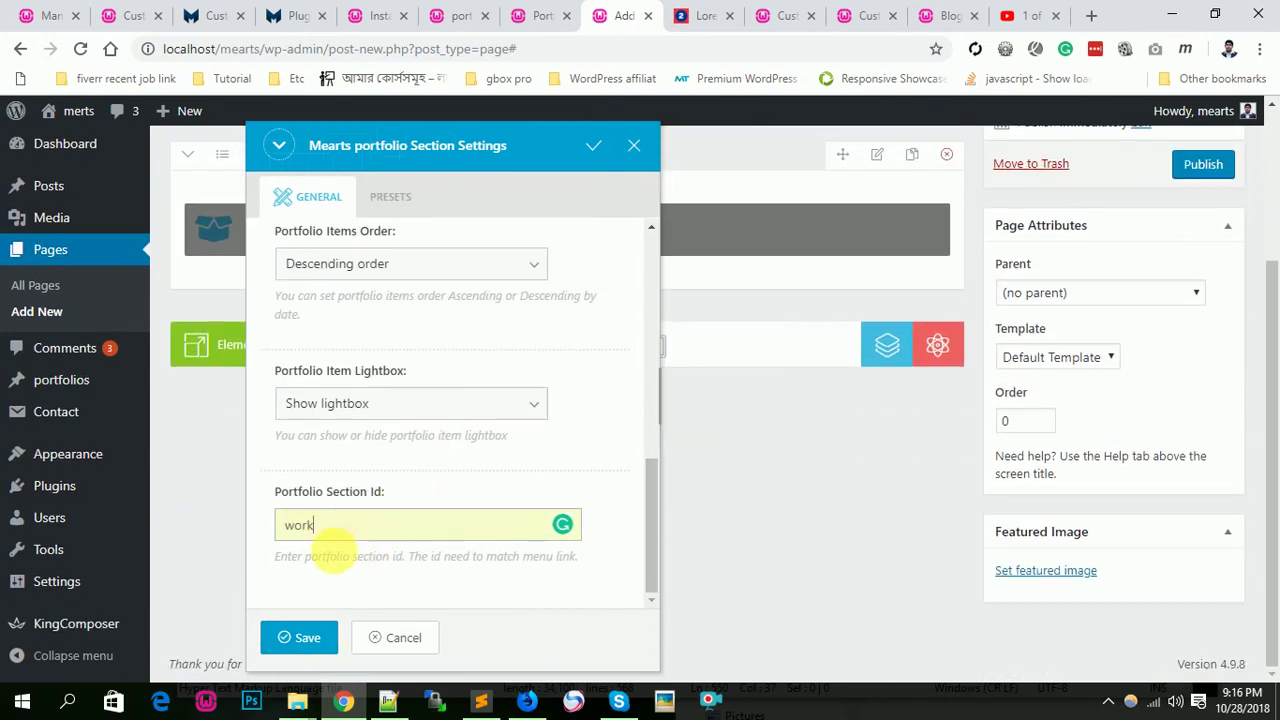
pyautogui.click(324, 648)
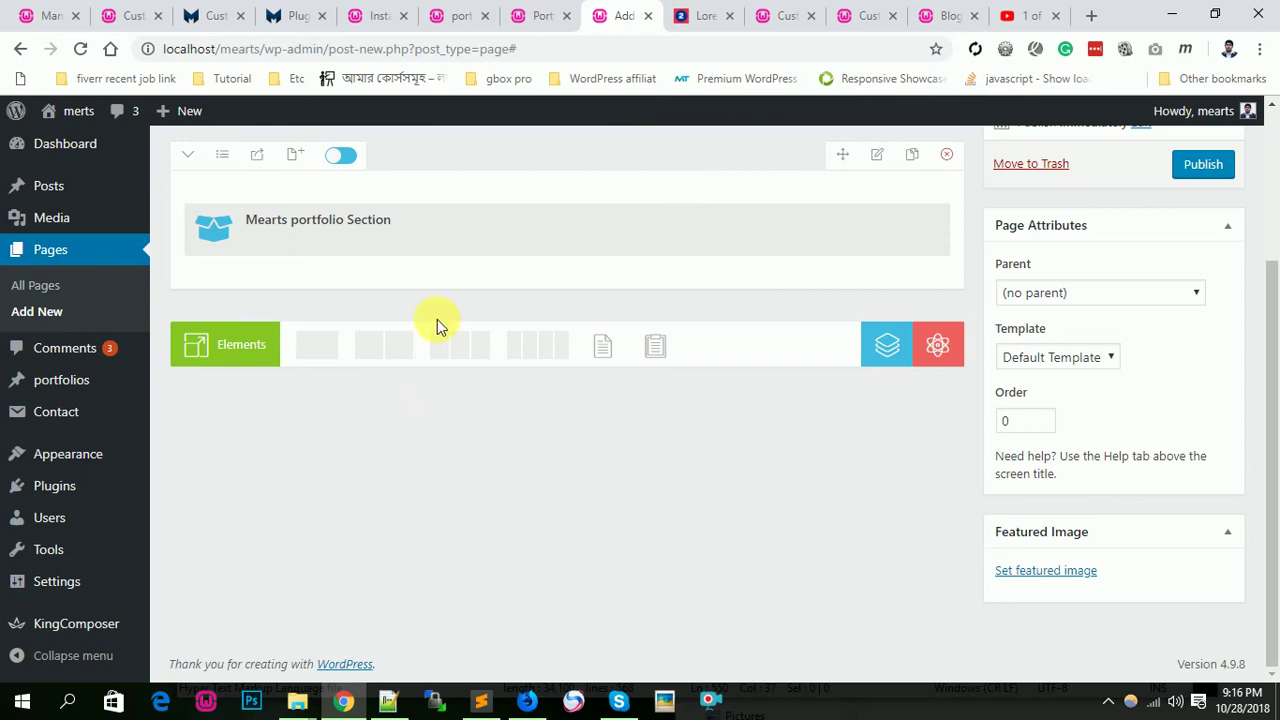
# Publish the Show portfolio page and view it in a separate browser tab.
pyautogui.scroll(2, 437, 319)
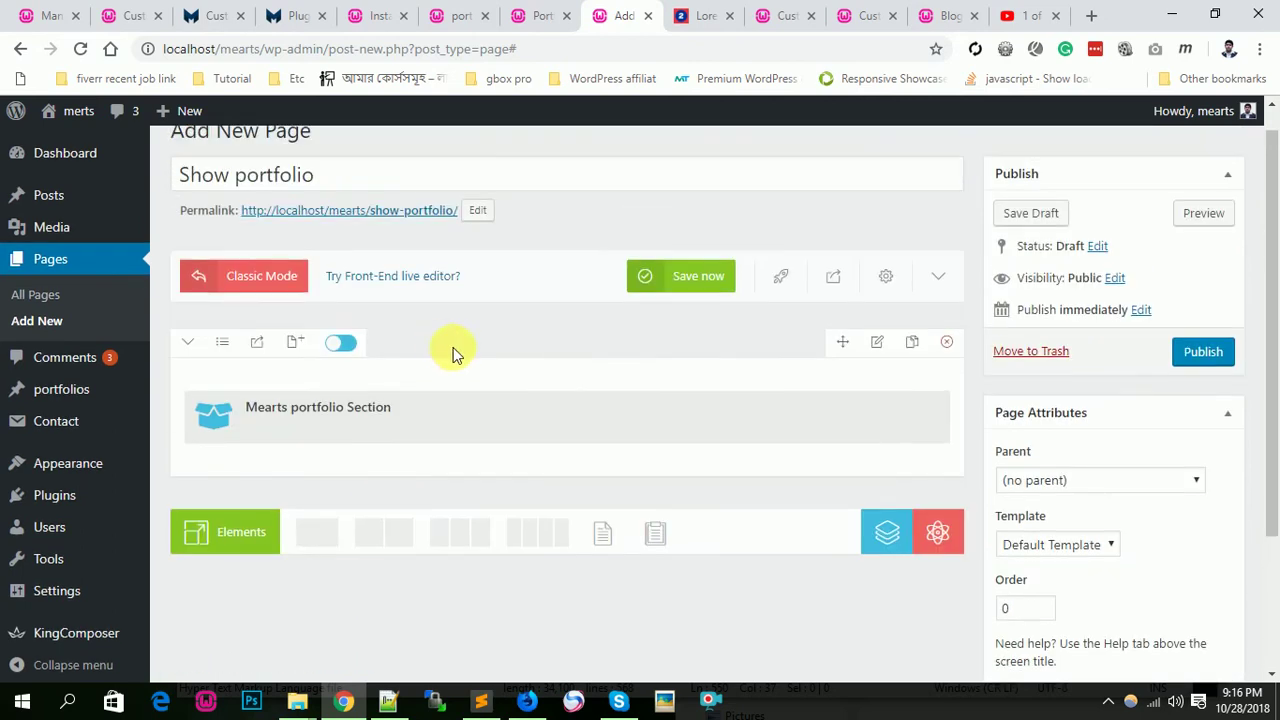
pyautogui.click(1206, 357)
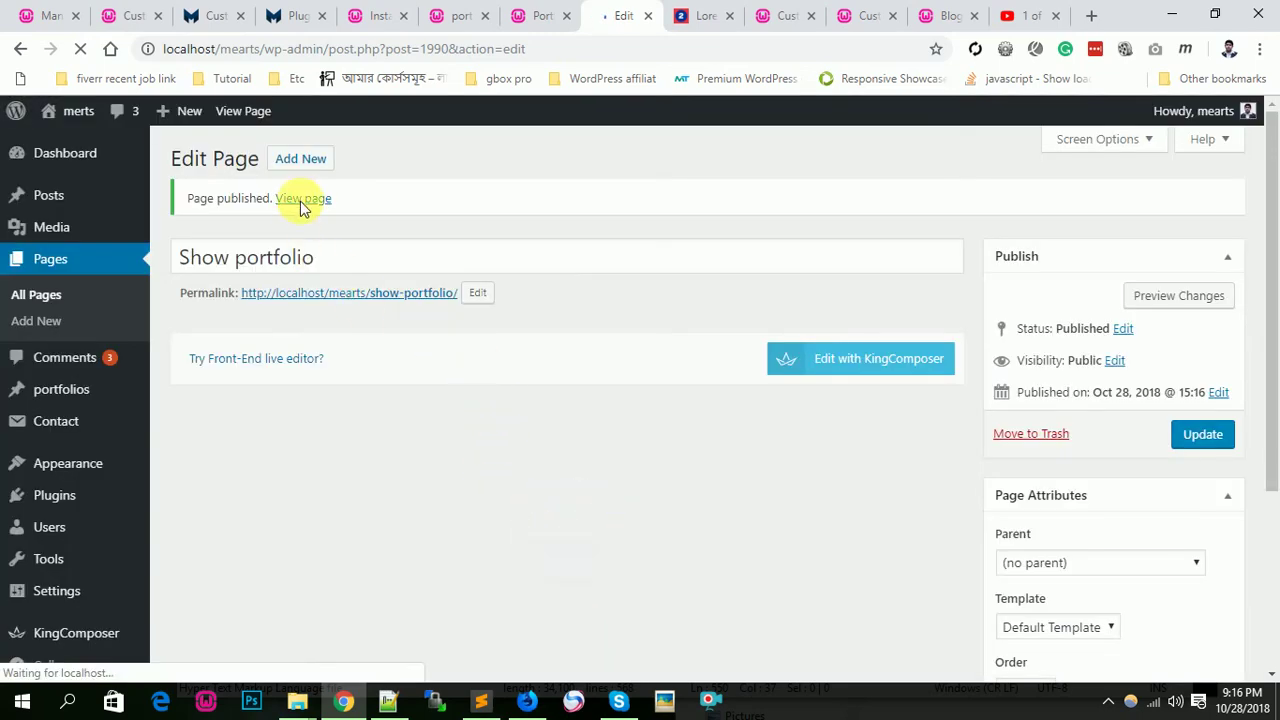
pyautogui.keyDown('ctrl'); pyautogui.click(300, 199); pyautogui.keyUp('ctrl')
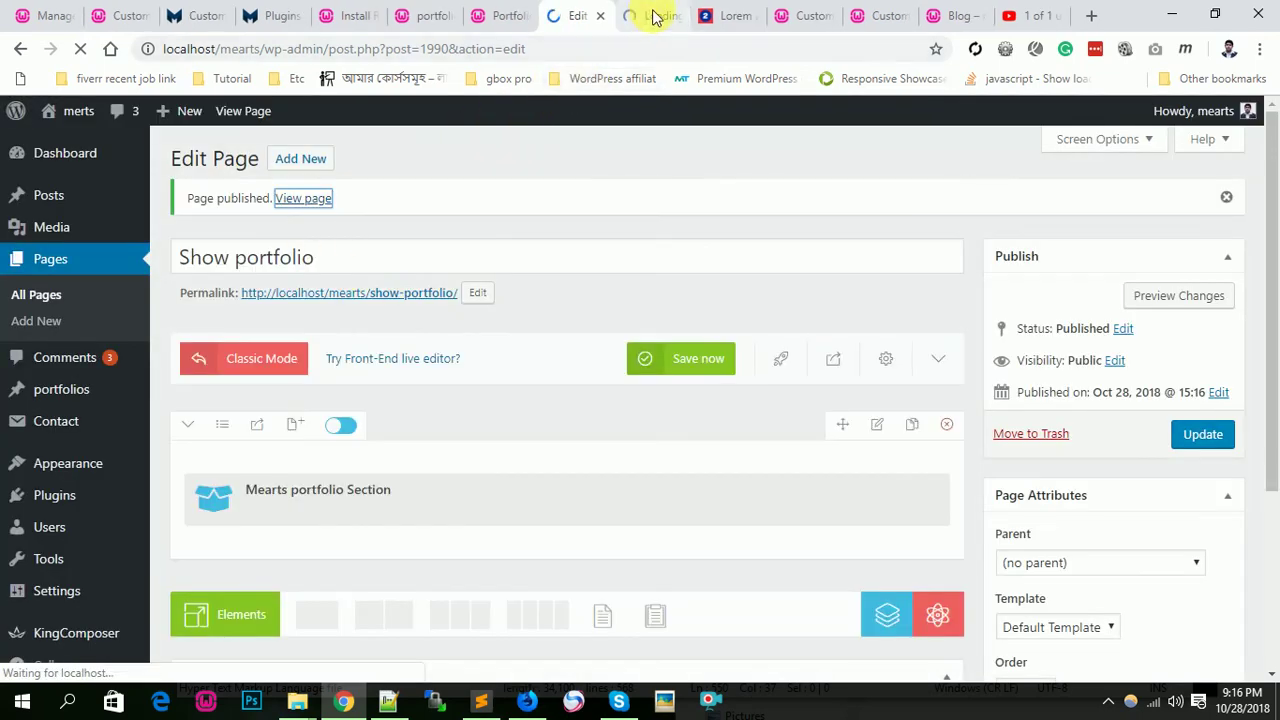
pyautogui.click(651, 15)
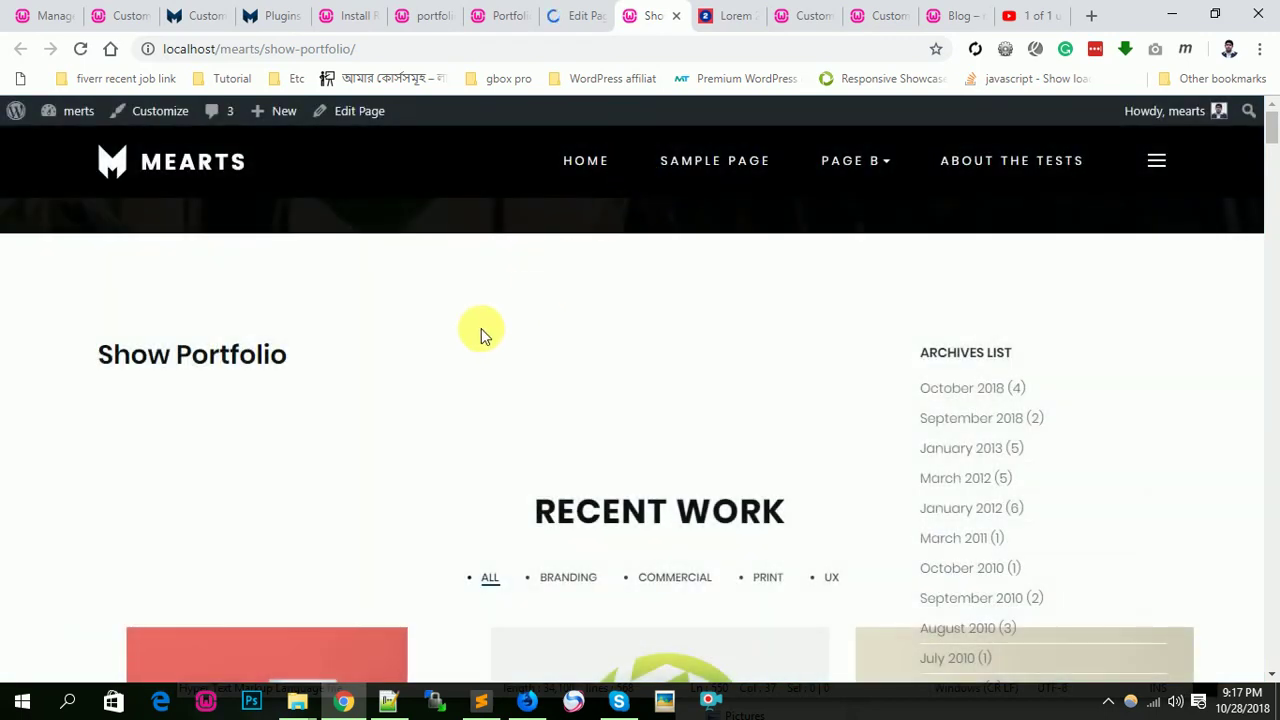
pyautogui.scroll(-3, 410, 350)
pyautogui.scroll(-2, 428, 355)
pyautogui.scroll(3, 428, 366)
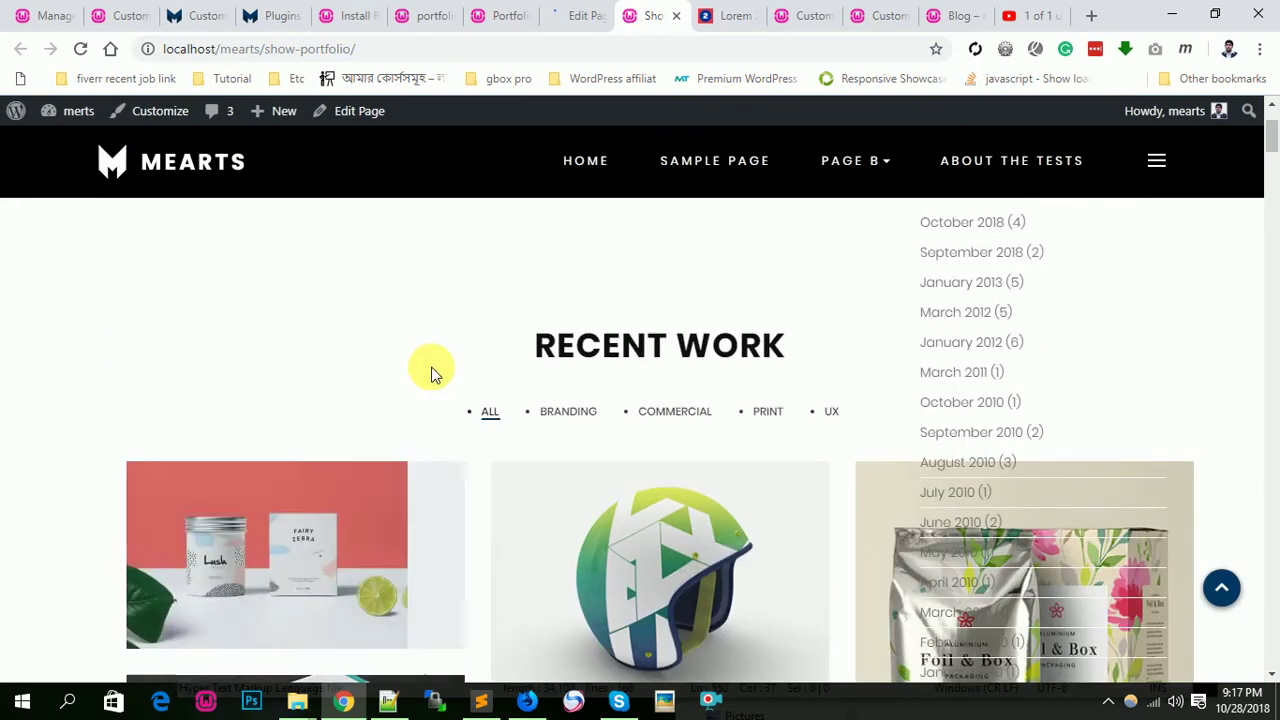
# Return to the Show portfolio page editor, set the page template to Mearts Home and update the page.
pyautogui.hotkey('ctrl', 'shift', 'Tab')
pyautogui.click(1051, 357)
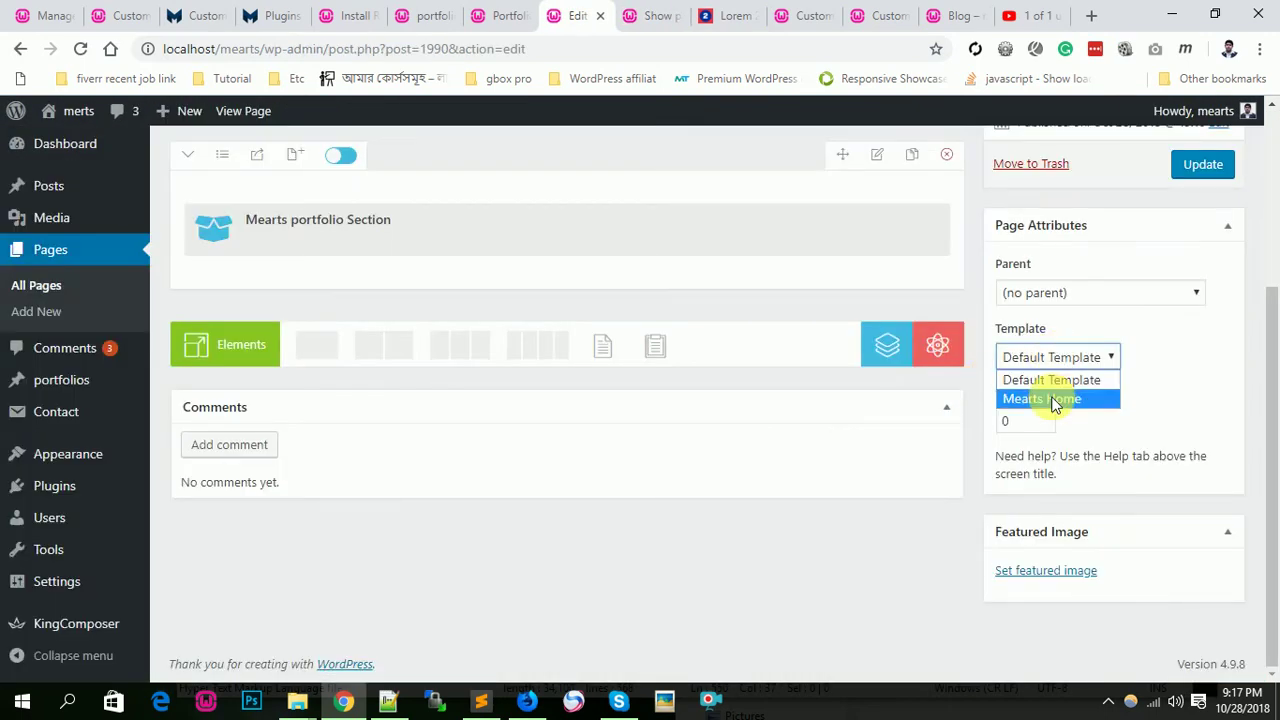
pyautogui.click(1054, 398)
pyautogui.click(1200, 168)
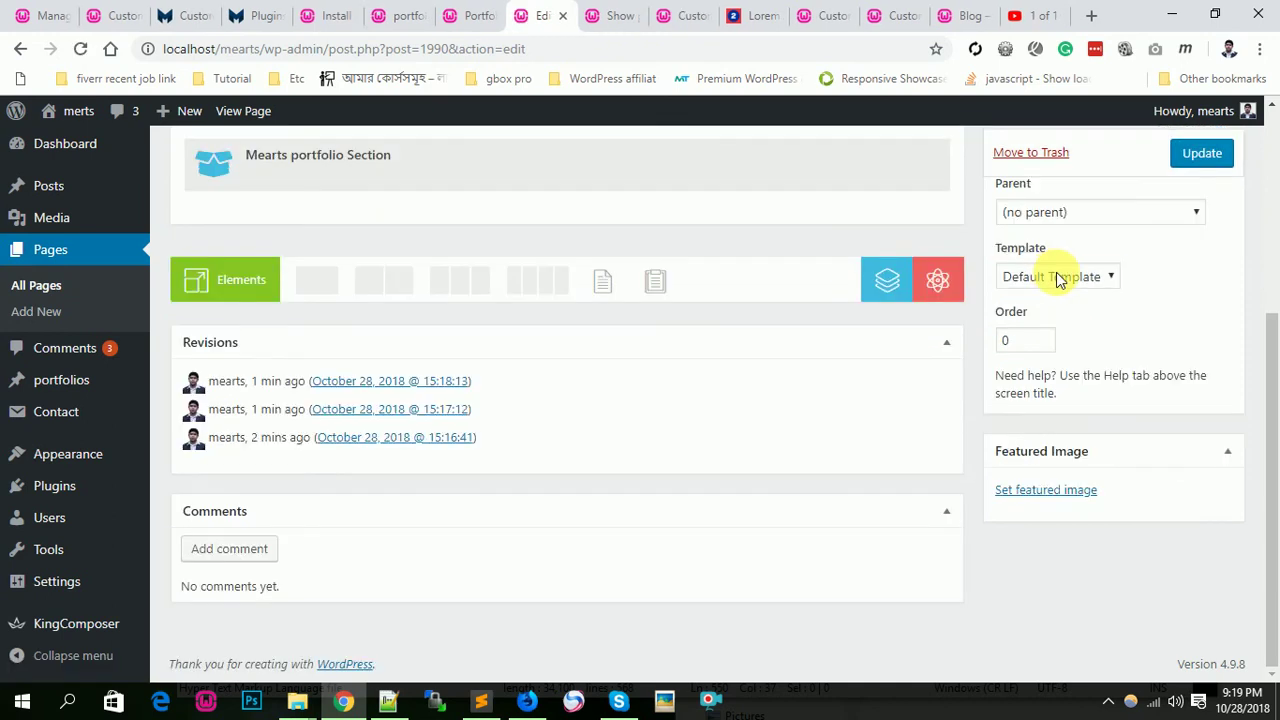
pyautogui.click(1057, 277)
pyautogui.click(1051, 317)
pyautogui.scroll(3, 943, 349)
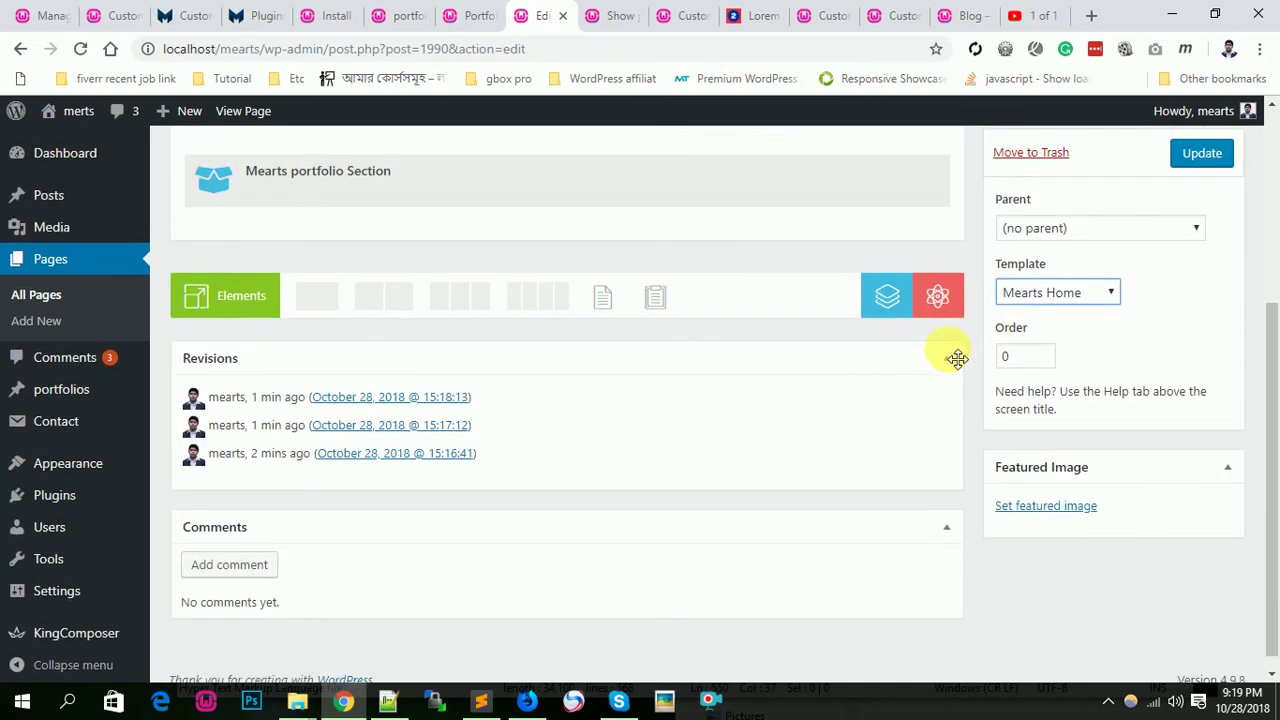
pyautogui.click(1201, 413)
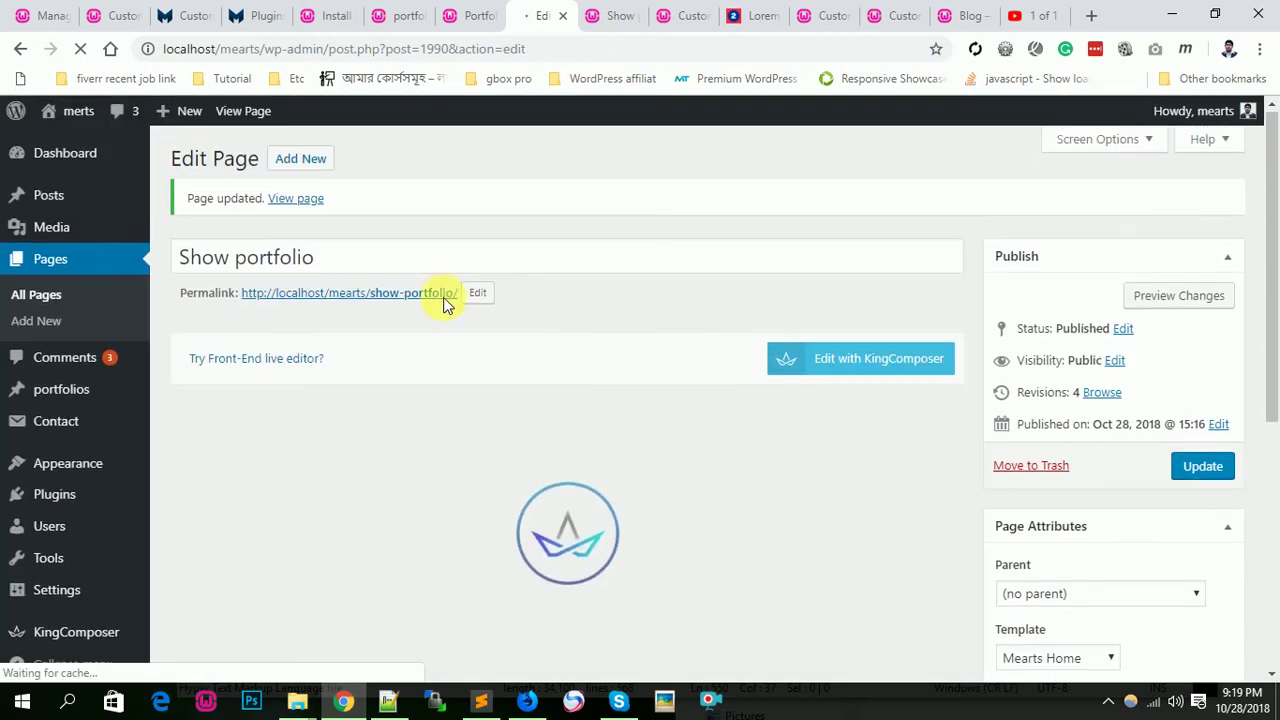
# Open the updated page in a separate browser tab and look over the Recent Work portfolio grid.
pyautogui.middleClick(295, 203)
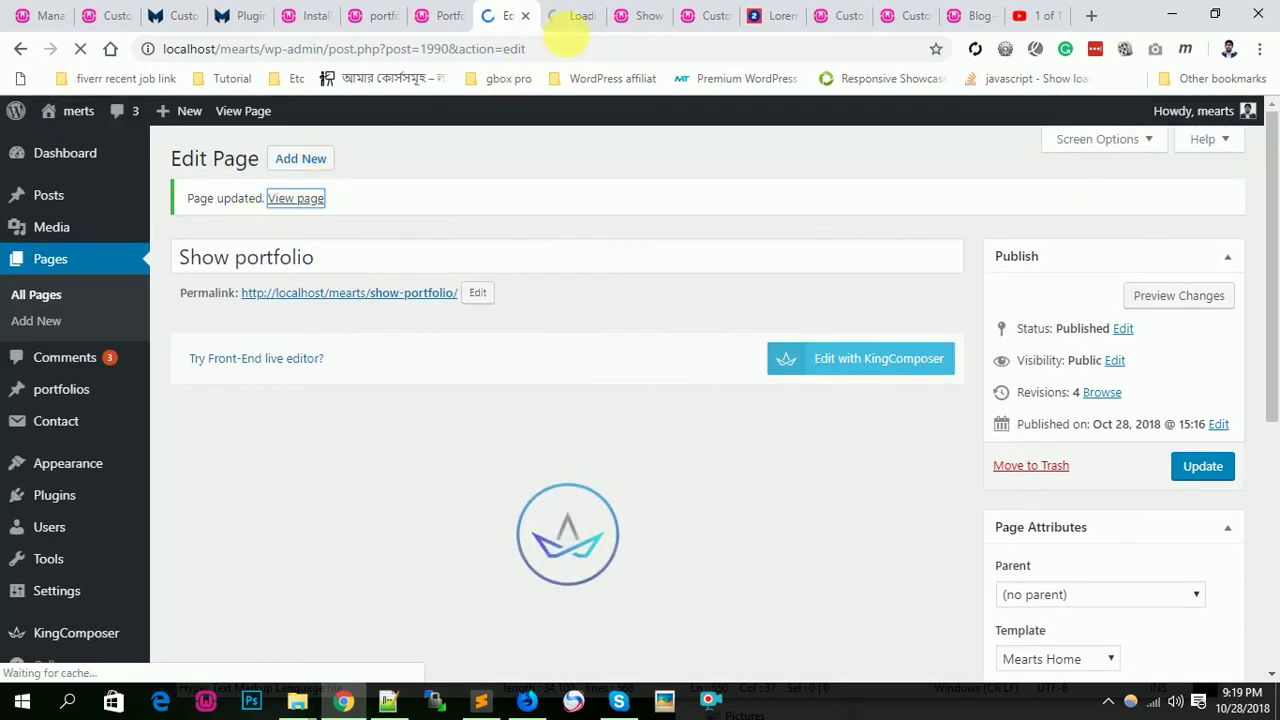
pyautogui.click(572, 10)
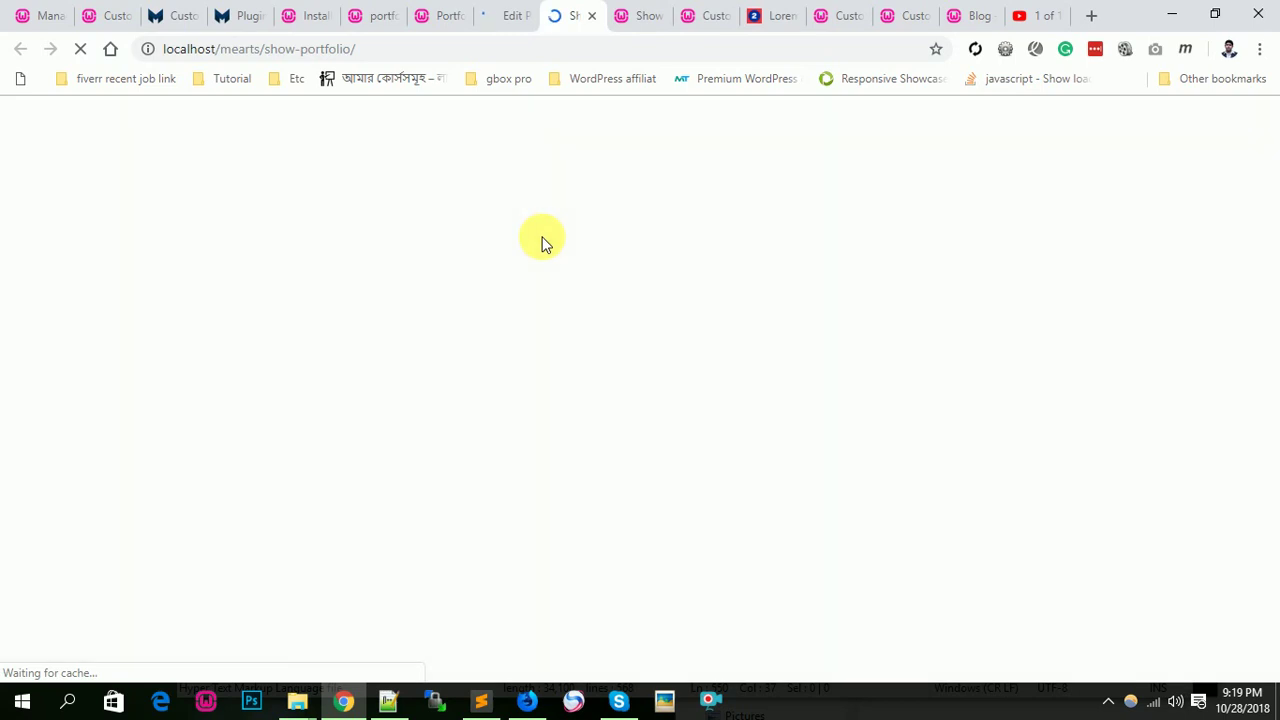
pyautogui.scroll(-2, 458, 338)
pyautogui.scroll(-2, 737, 428)
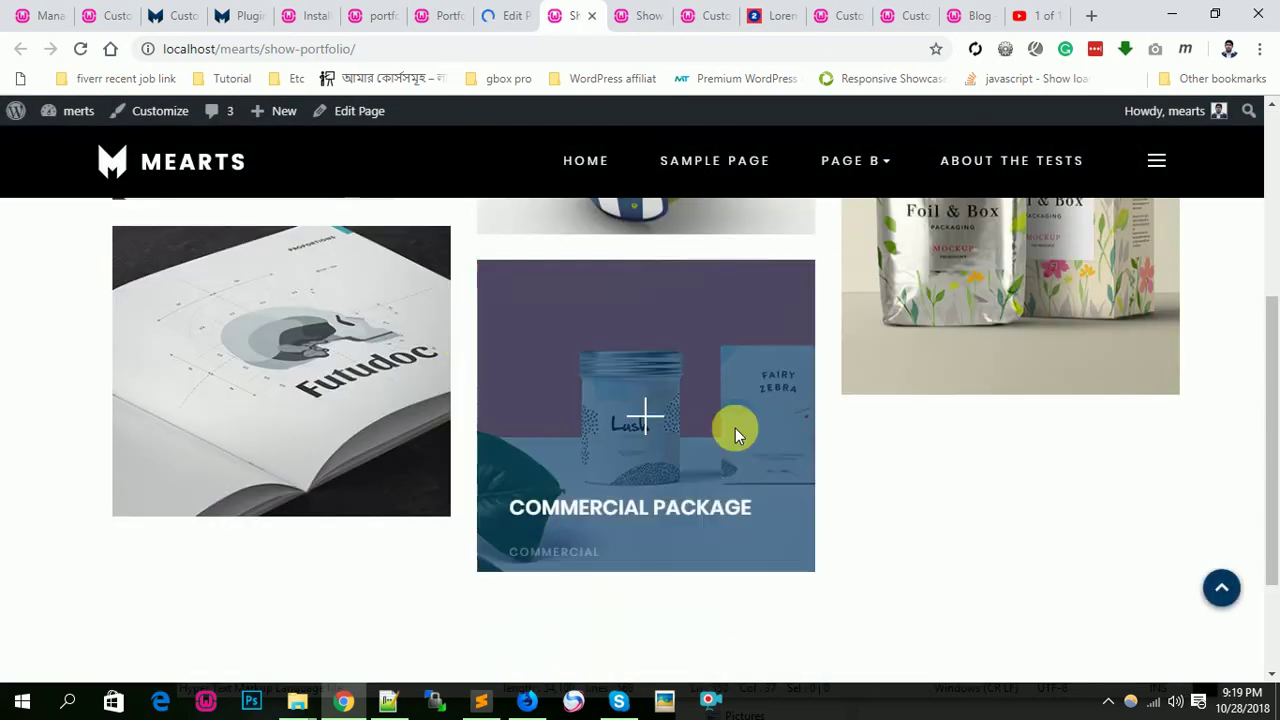
pyautogui.scroll(4, 737, 430)
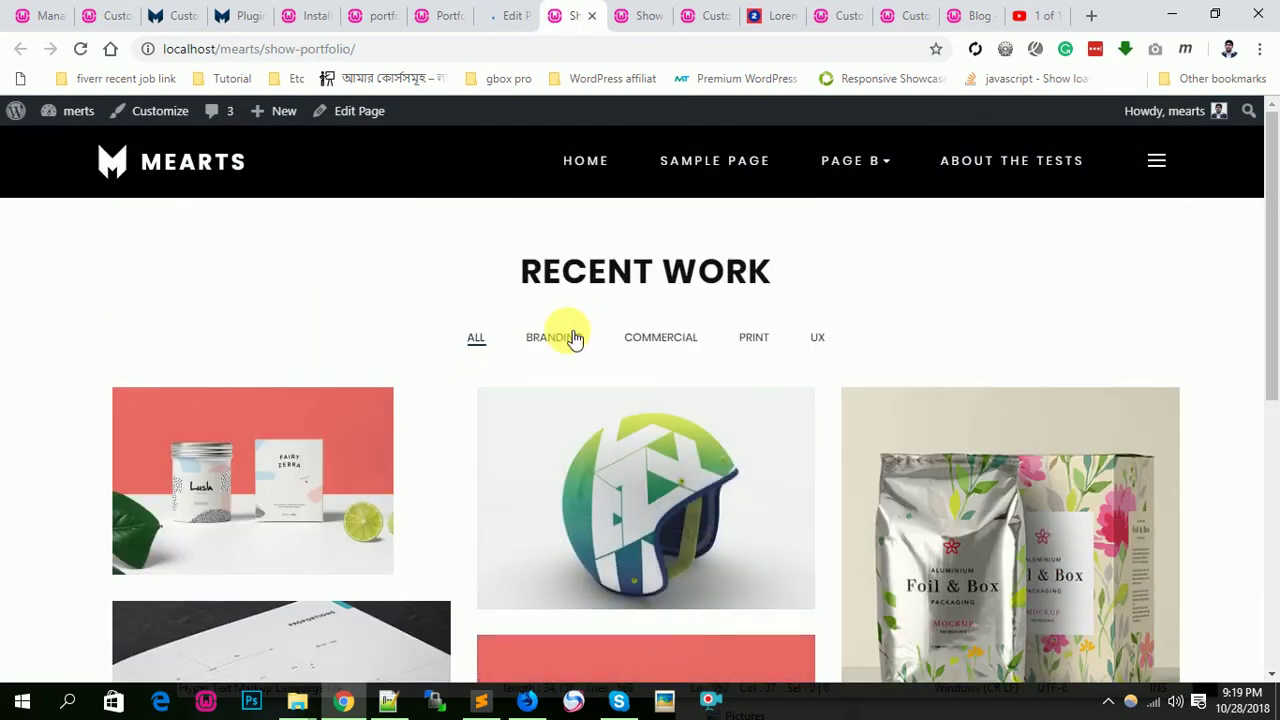
# Filter the Recent Work grid by Branding, Commercial, Print and UX, and show all portfolio items again.
pyautogui.click(572, 338)
pyautogui.click(661, 342)
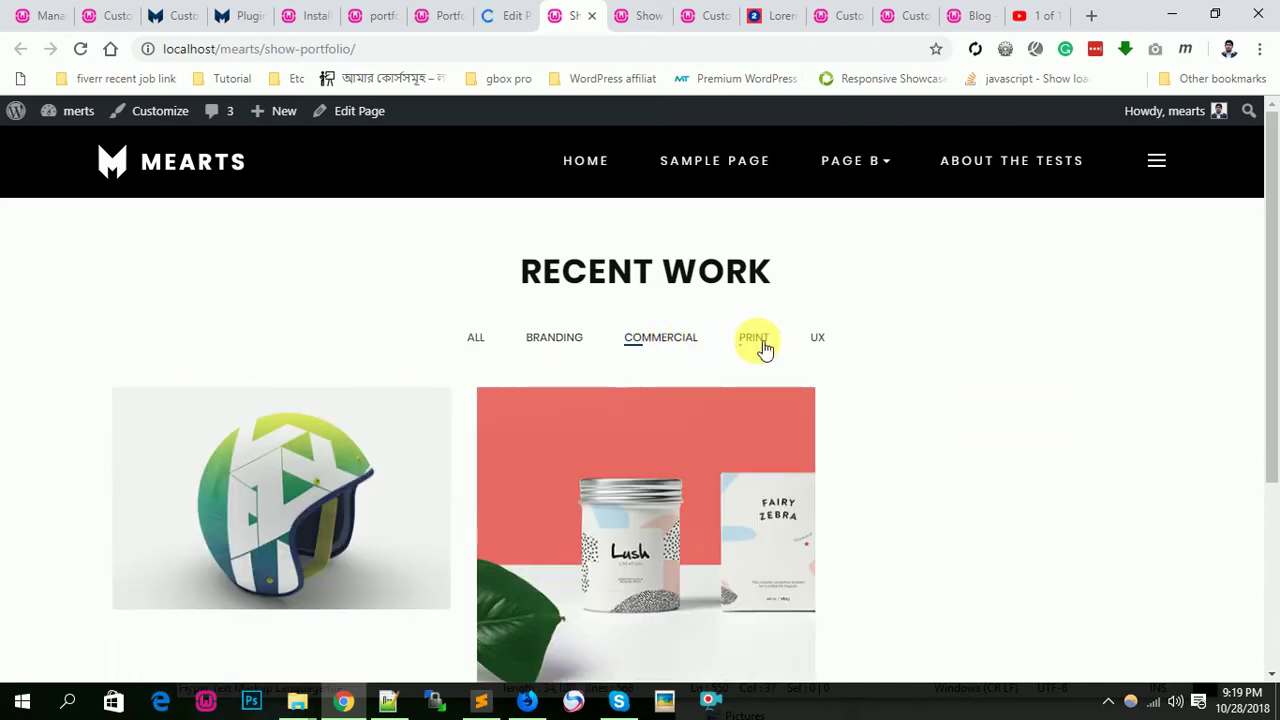
pyautogui.click(763, 342)
pyautogui.click(818, 339)
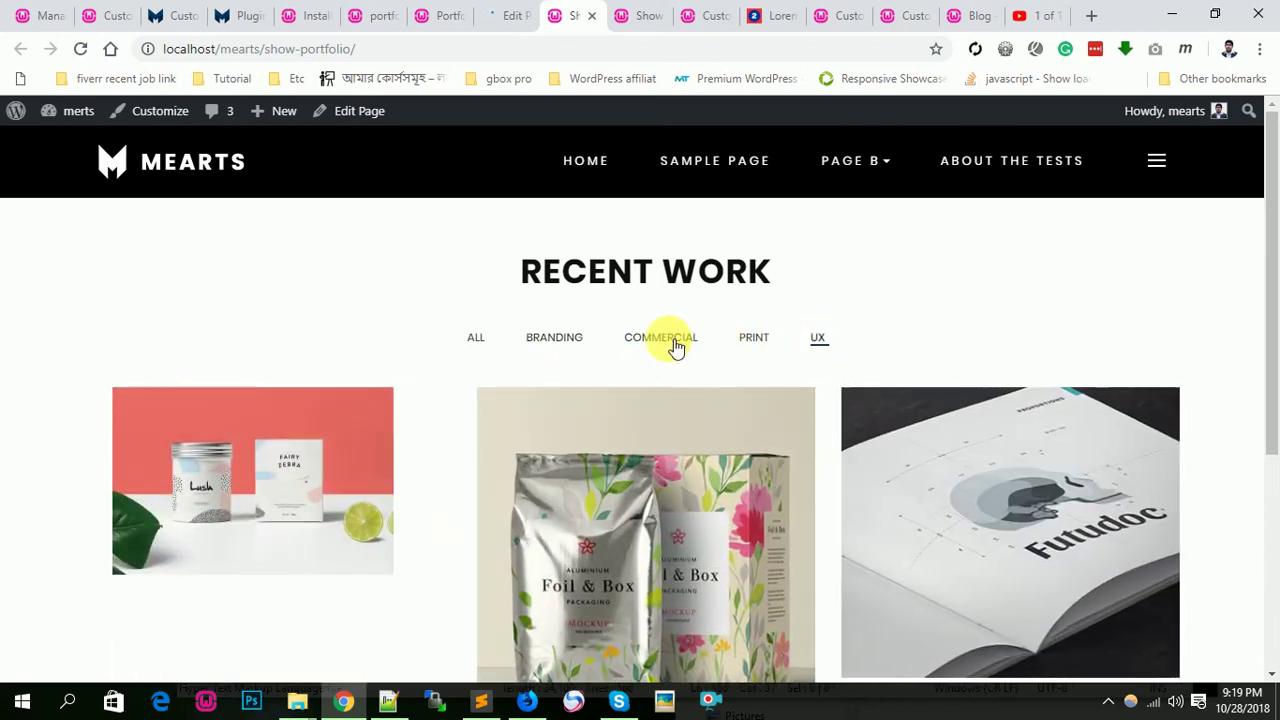
pyautogui.click(478, 340)
pyautogui.scroll(-3, 420, 350)
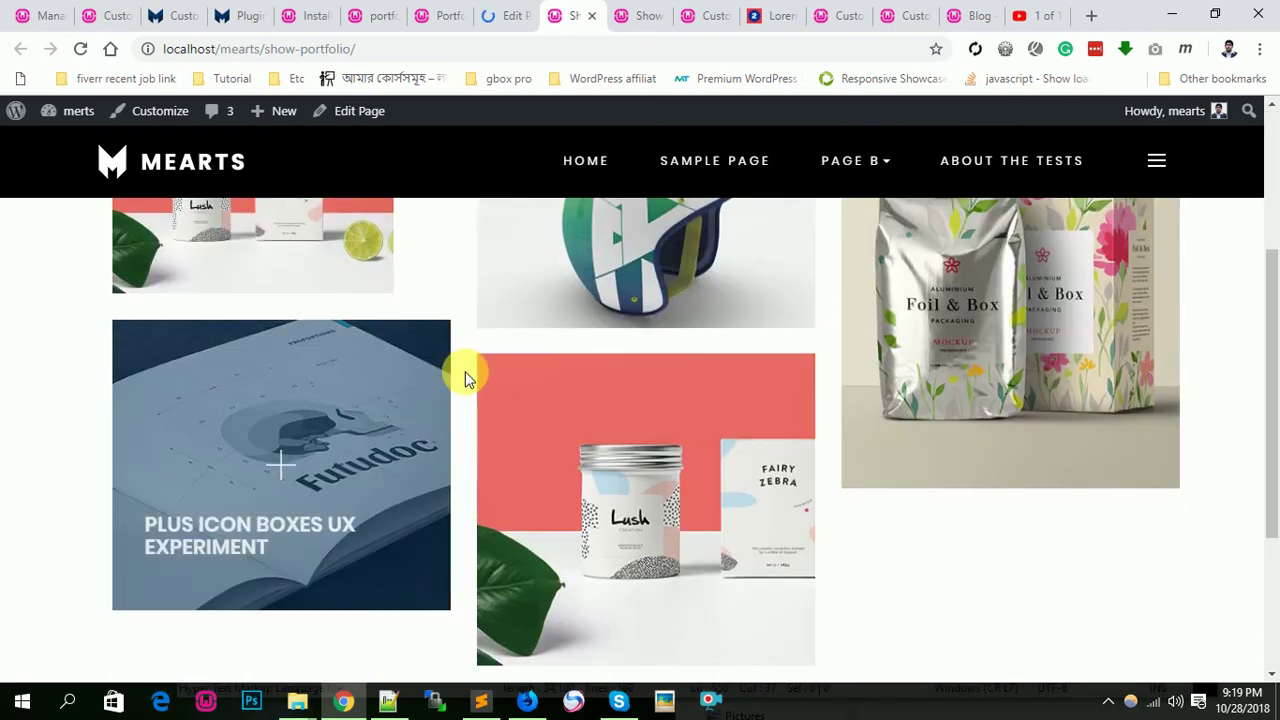
pyautogui.scroll(2, 535, 343)
pyautogui.scroll(1, 420, 380)
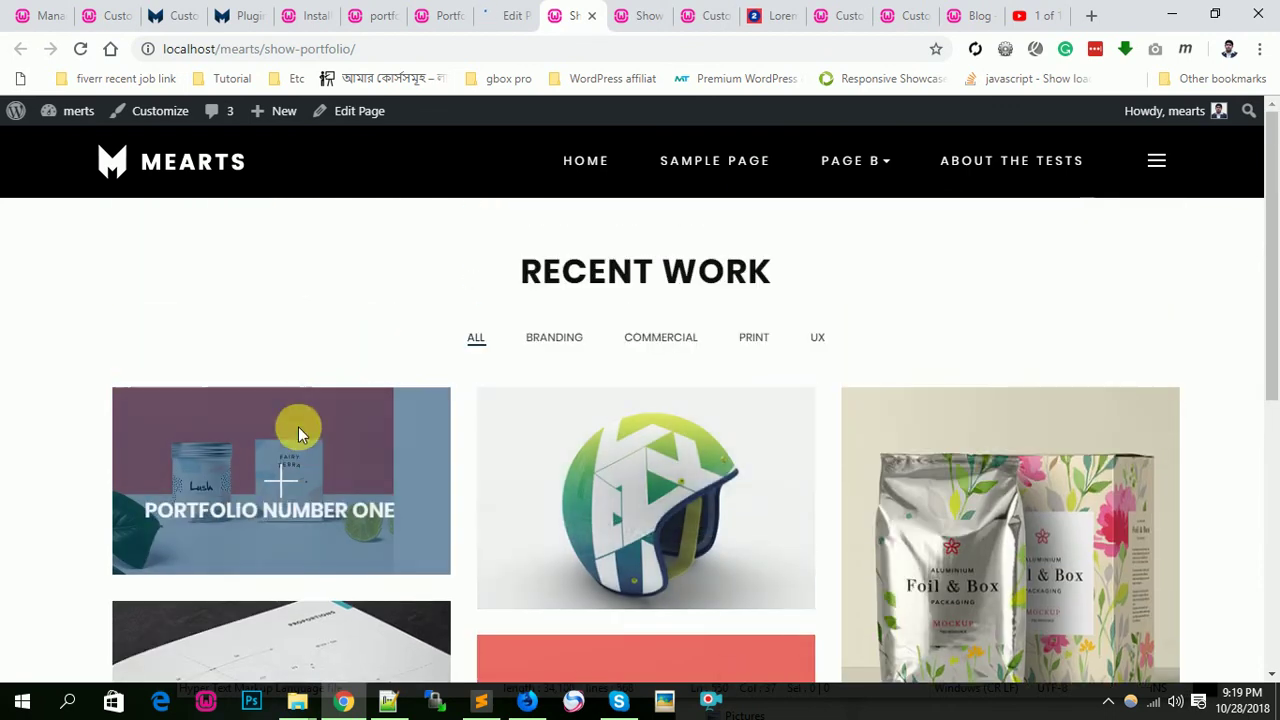